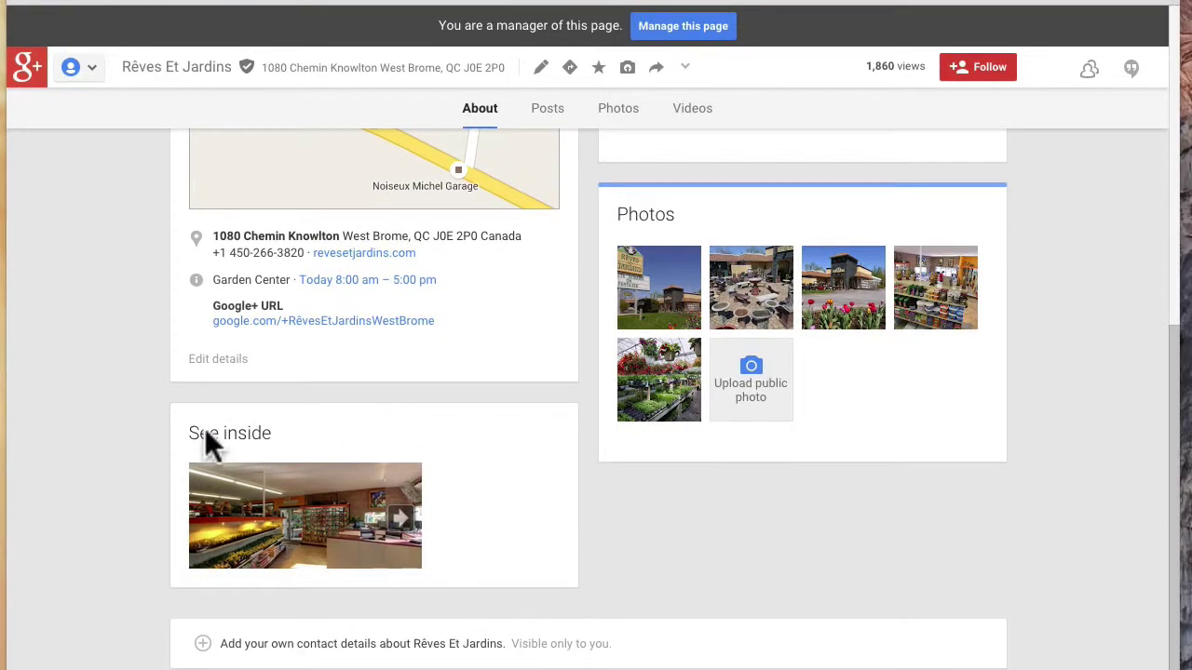
# Step: Open the See inside virtual tour of Rêves Et Jardins, look around the shop and navigate to the greenhouse with hanging red flowers
pyautogui.scroll(1, 207, 430)
pyautogui.click(313, 508)
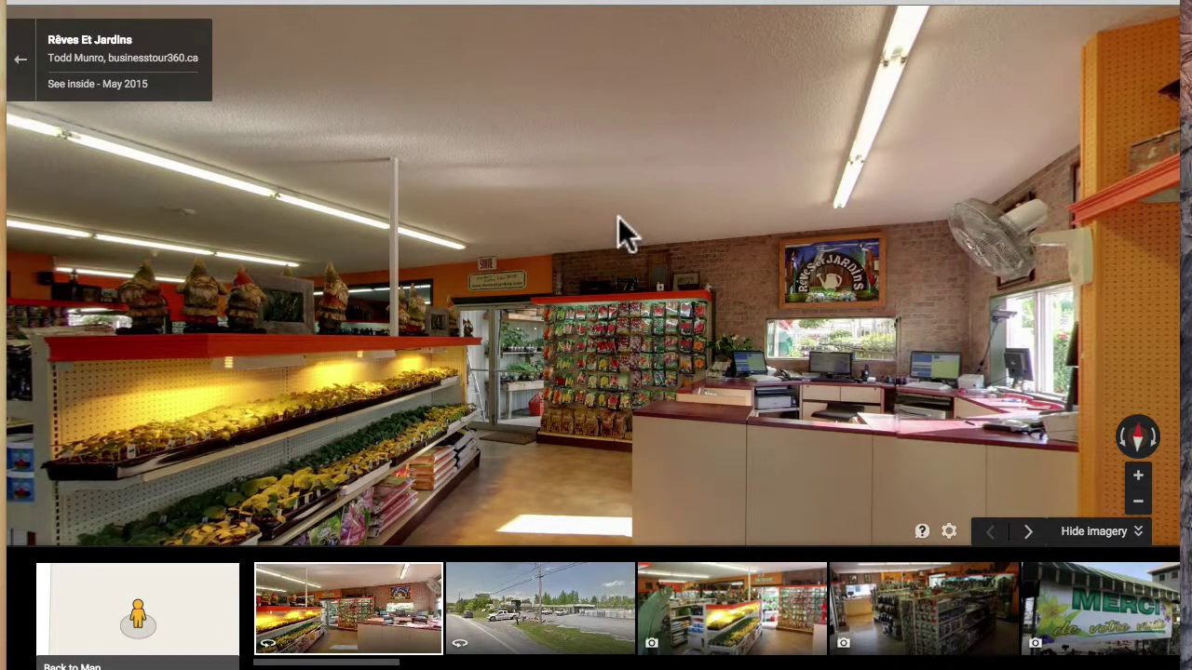
pyautogui.moveTo(463, 329); pyautogui.dragTo(735, 261)
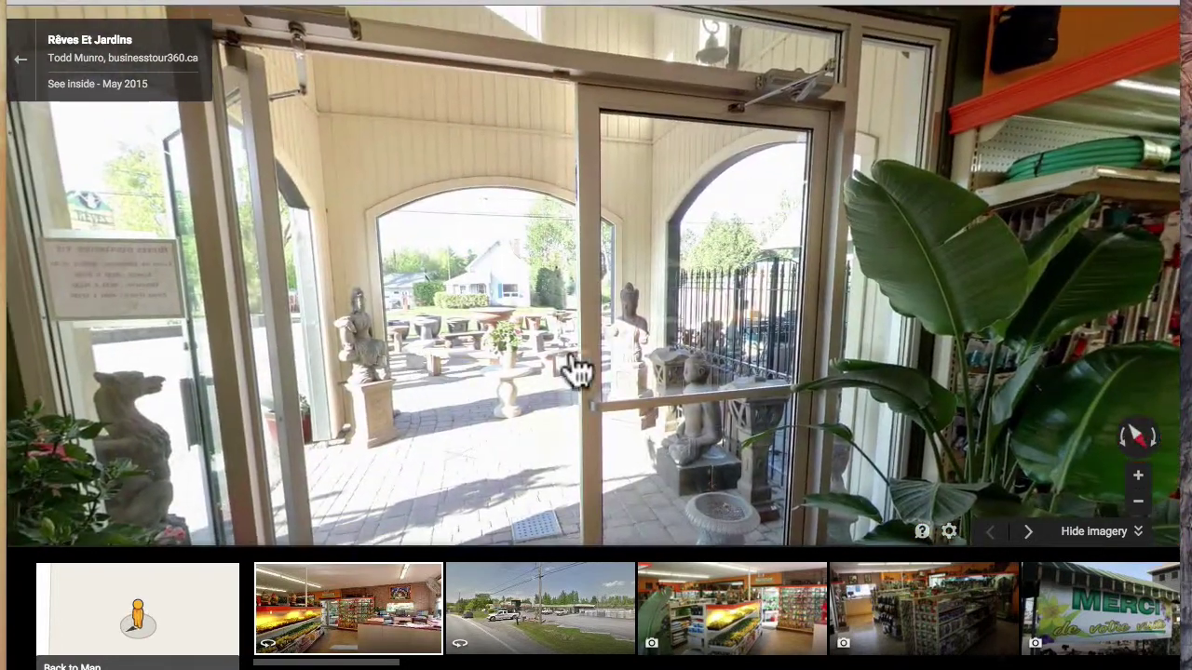
pyautogui.moveTo(824, 337); pyautogui.dragTo(289, 301)
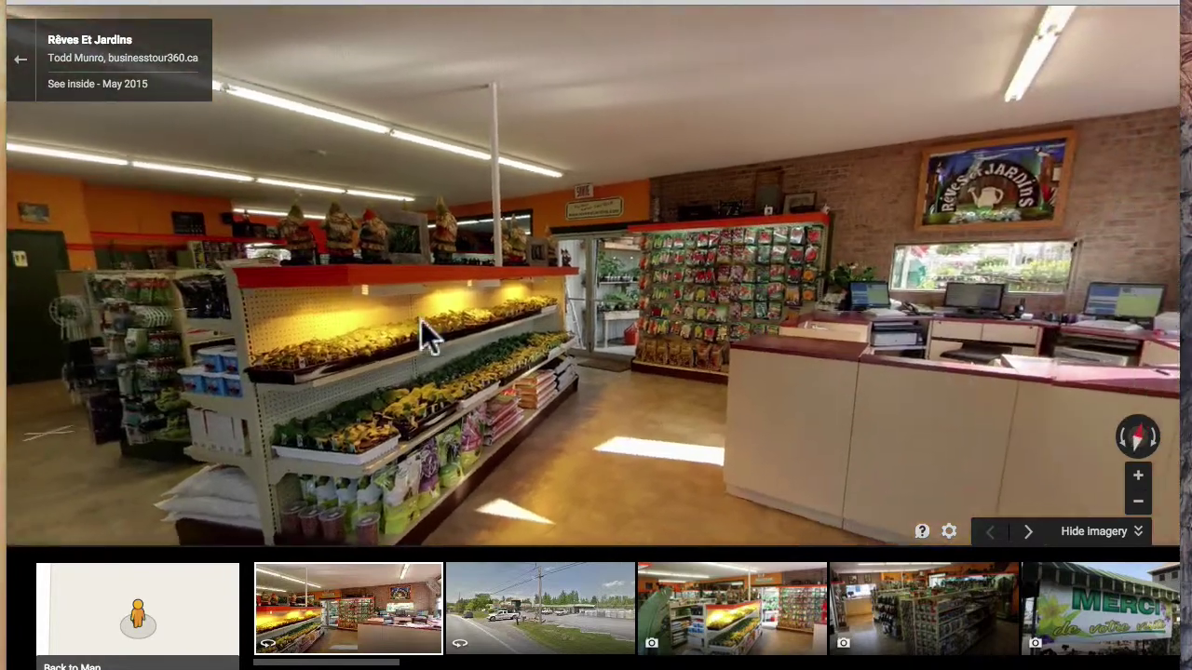
pyautogui.moveTo(421, 320); pyautogui.dragTo(345, 345)
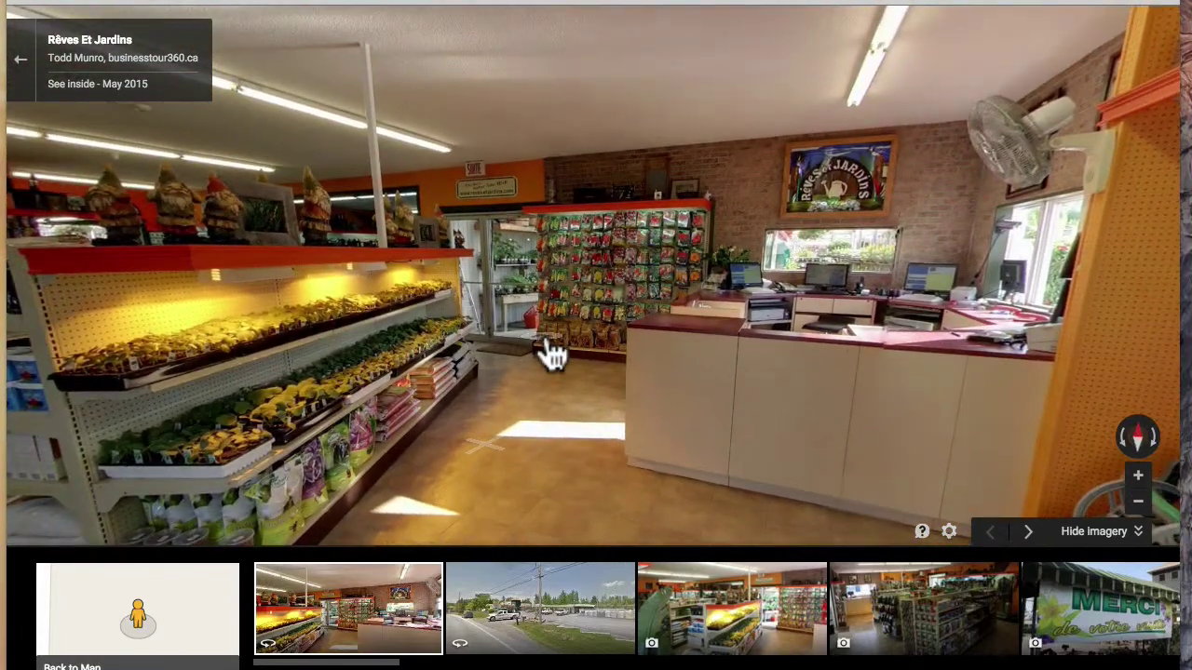
pyautogui.click(513, 349)
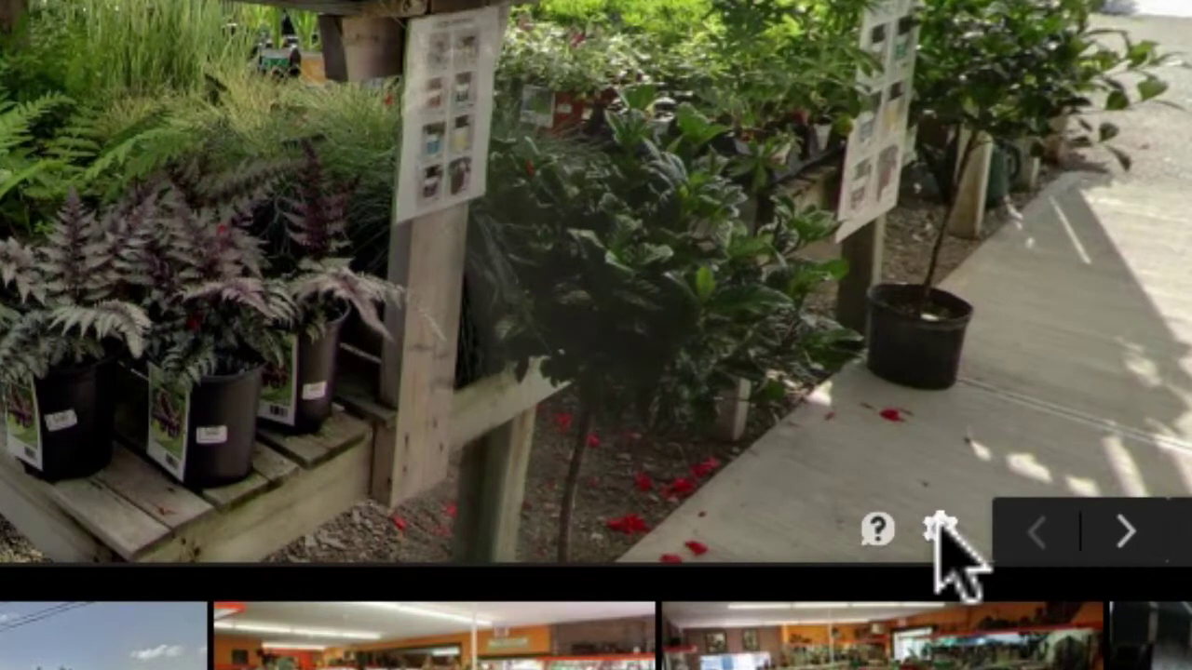
# Step: Open the share or embed options for the greenhouse panorama and show its Embed image settings
pyautogui.click(940, 528)
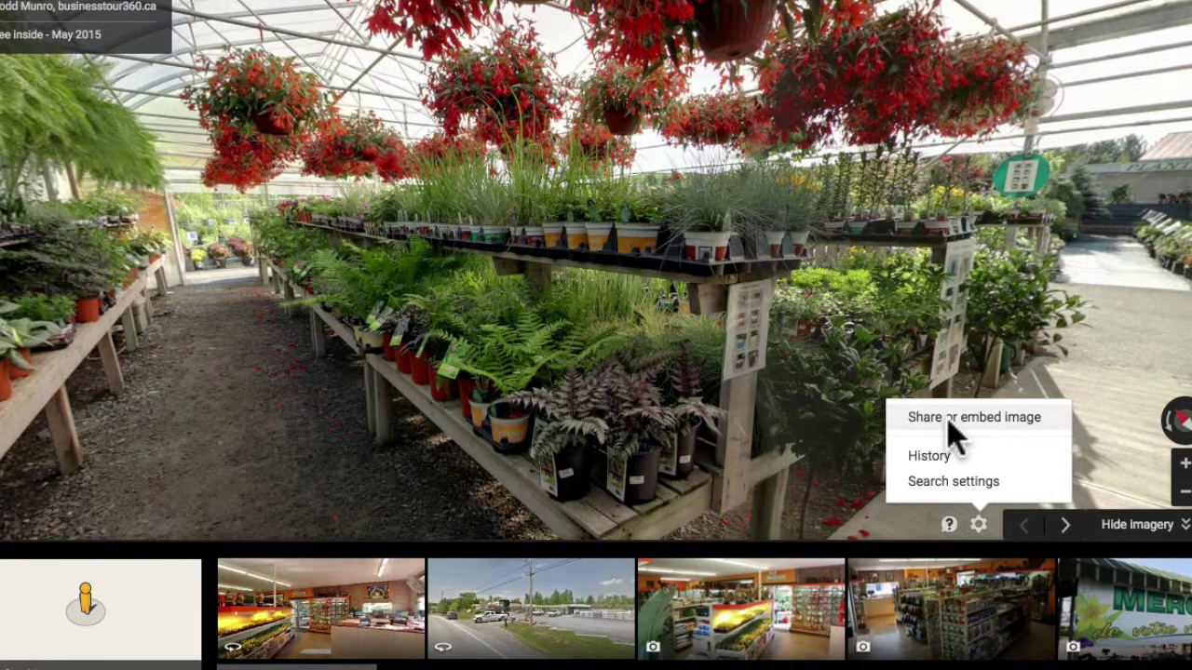
pyautogui.click(948, 418)
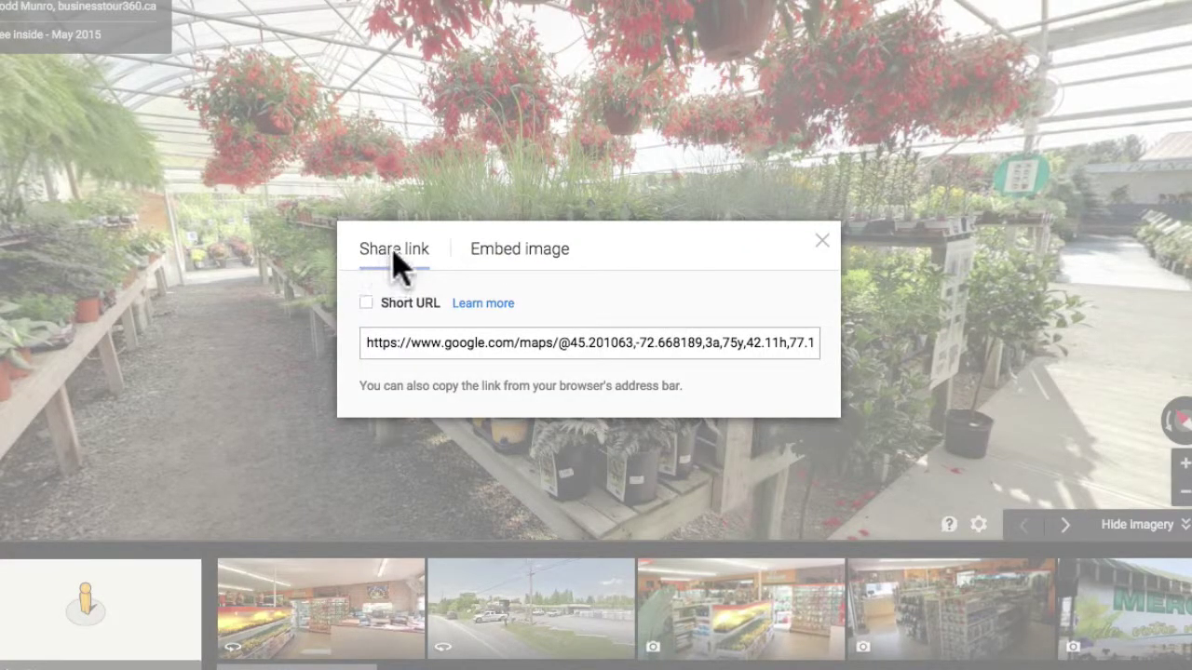
pyautogui.click(543, 270)
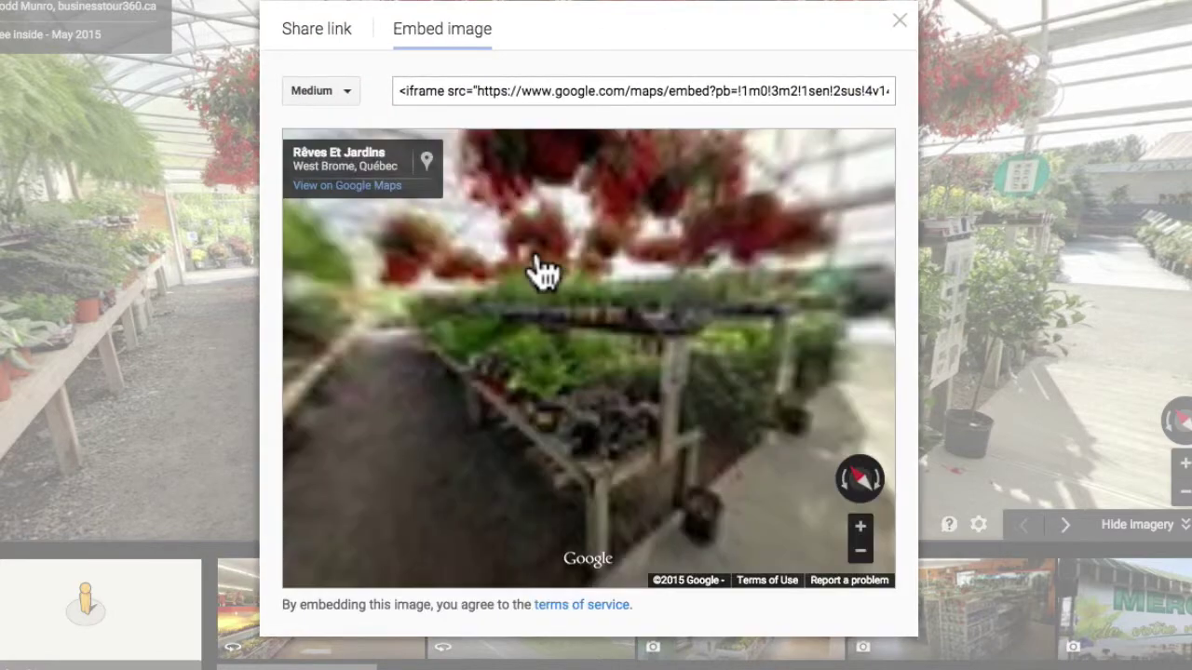
# Step: Try the Small embed size and look around inside the embedded preview
pyautogui.click(343, 92)
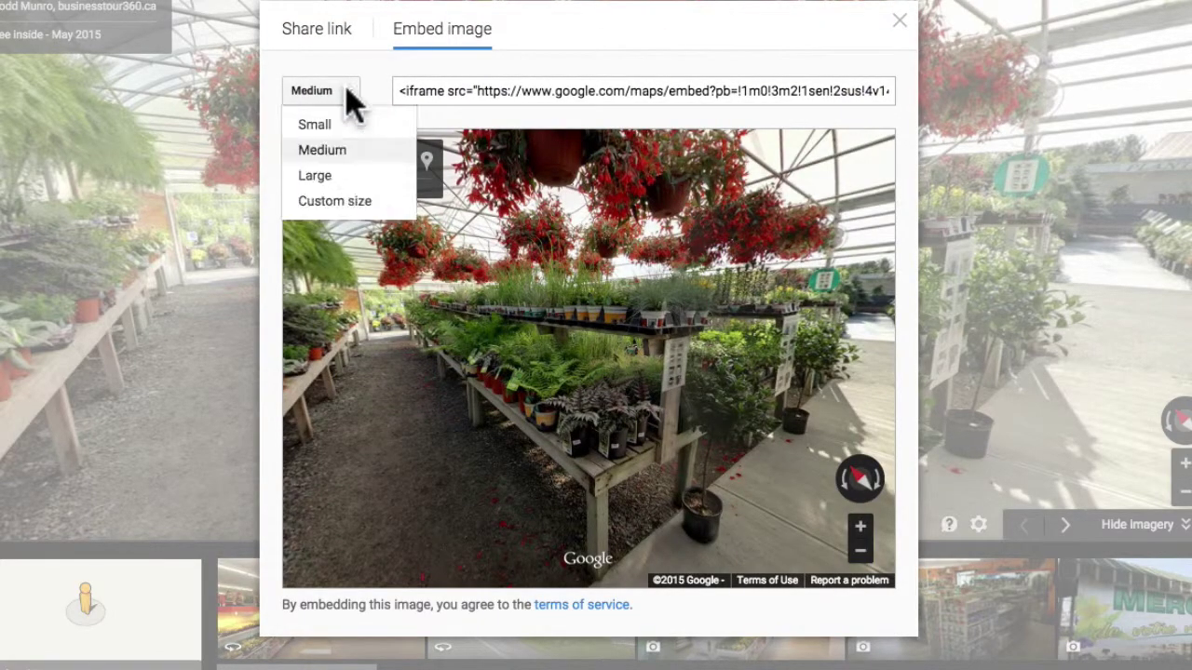
pyautogui.click(333, 125)
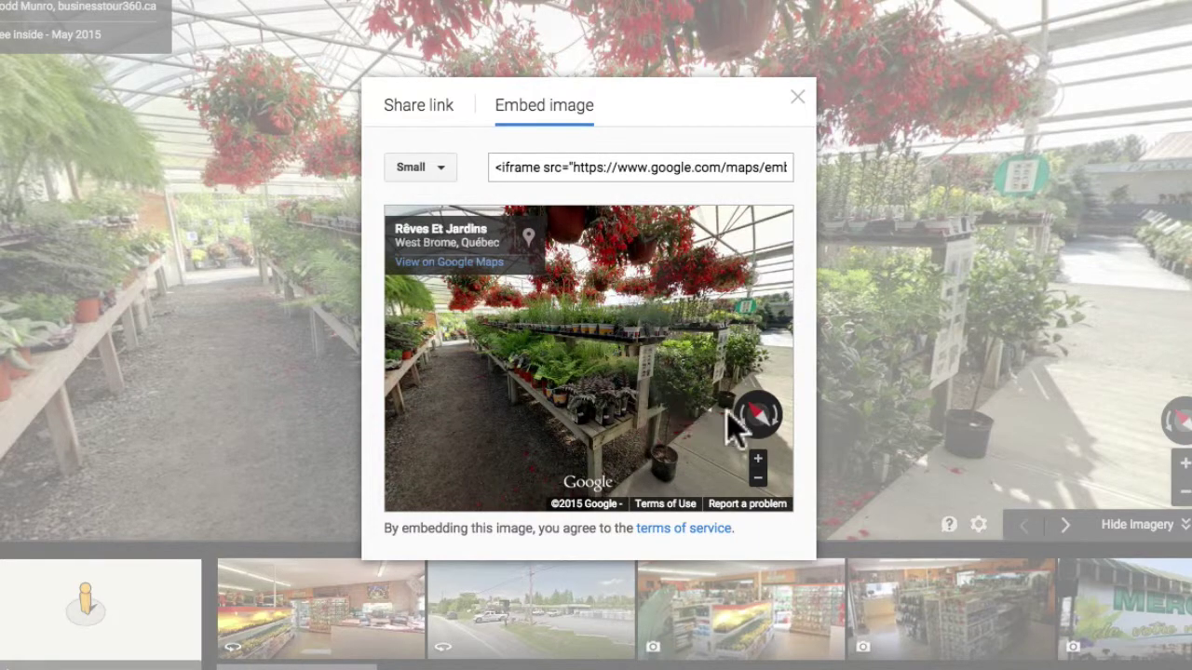
pyautogui.moveTo(685, 416); pyautogui.dragTo(649, 395)
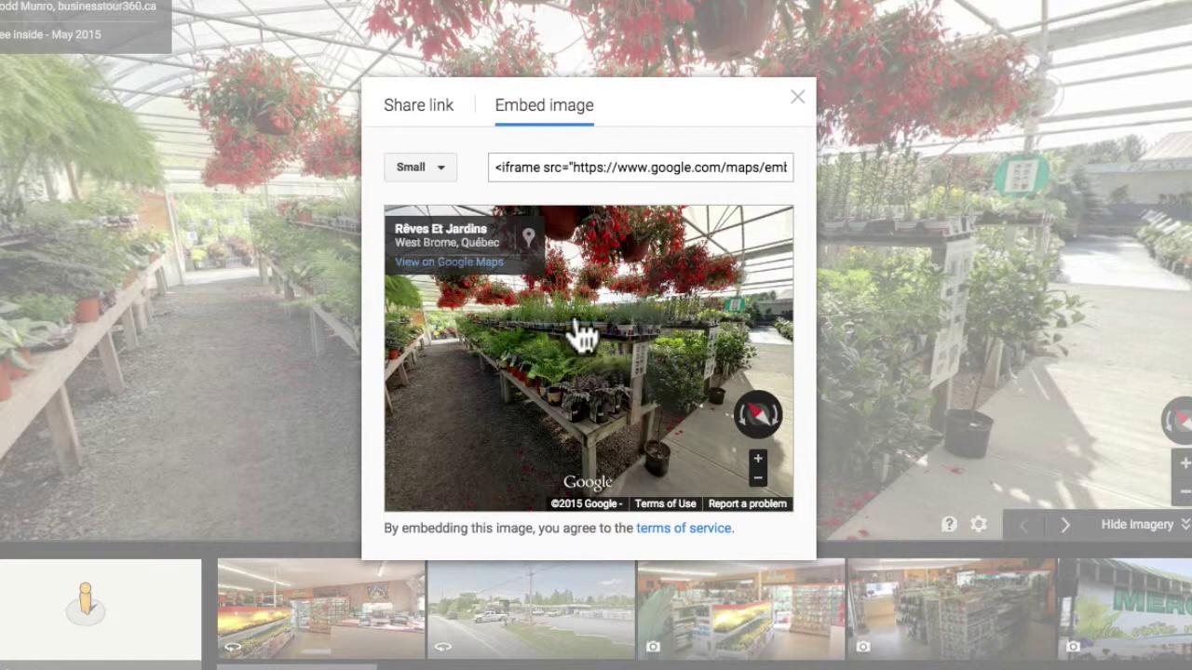
pyautogui.moveTo(540, 346); pyautogui.dragTo(484, 338)
pyautogui.moveTo(600, 365); pyautogui.dragTo(641, 359)
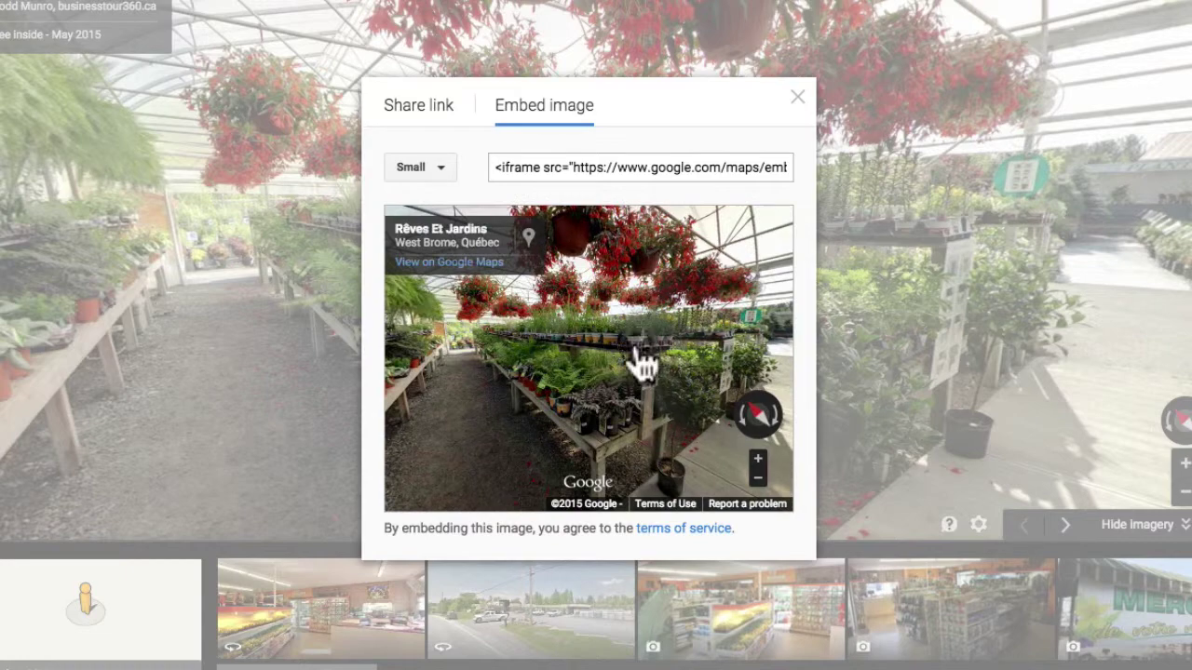
# Step: Try the Medium and Large embed sizes for the panorama
pyautogui.click(439, 166)
pyautogui.click(430, 224)
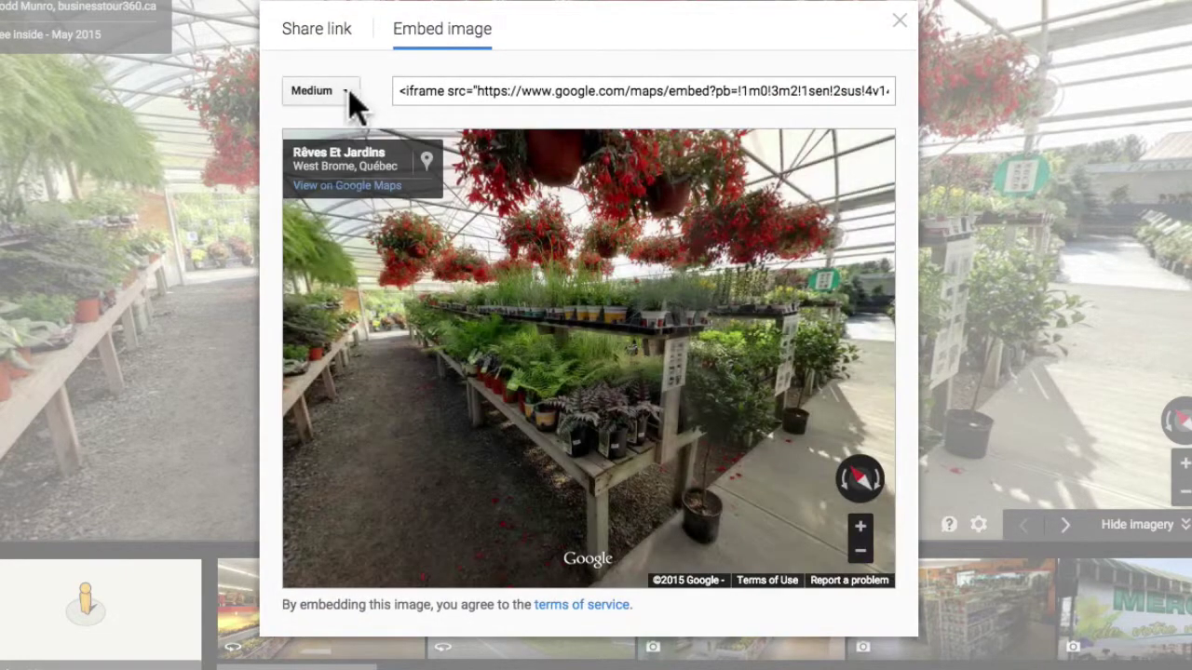
pyautogui.click(344, 93)
pyautogui.click(343, 177)
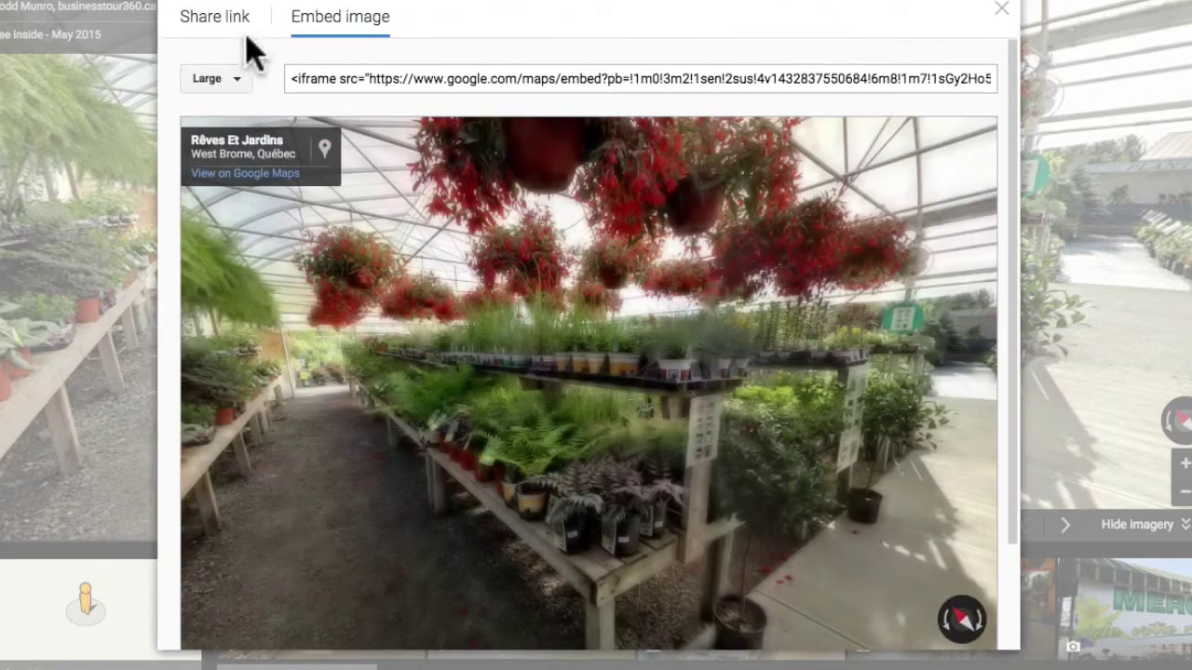
# Step: Try a custom embed size of 600 x 200, preview it at actual size and close the preview window
pyautogui.click(239, 80)
pyautogui.click(239, 191)
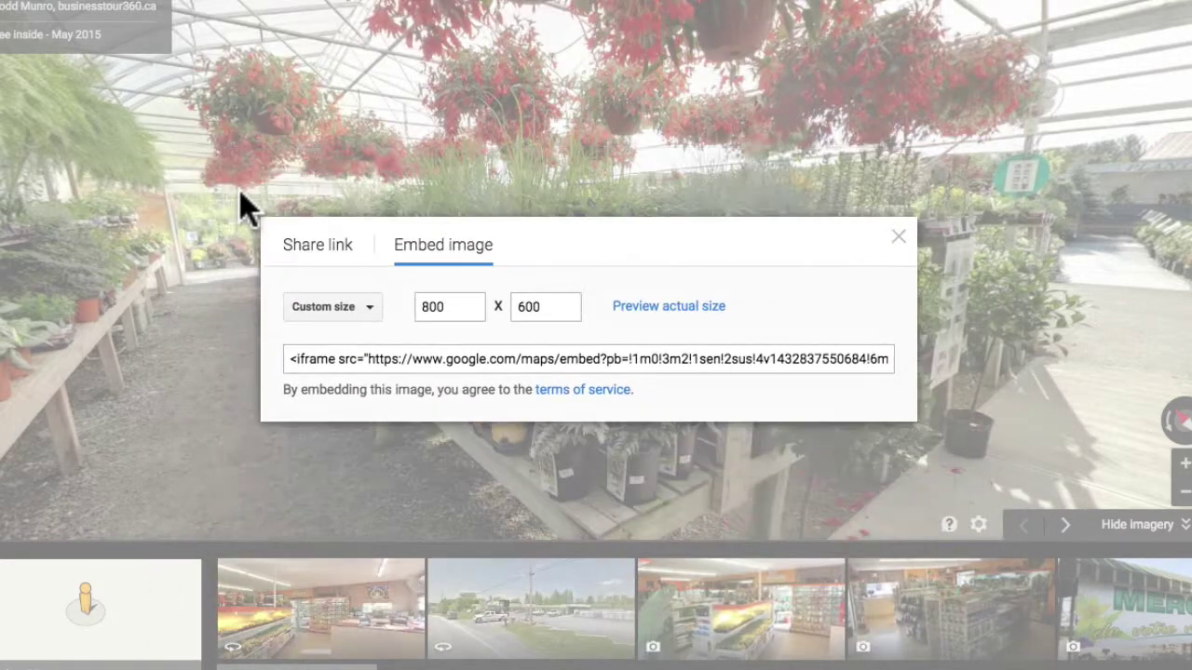
pyautogui.moveTo(460, 304); pyautogui.dragTo(413, 307)
pyautogui.write('600')
pyautogui.click(523, 308)
pyautogui.moveTo(523, 308); pyautogui.dragTo(515, 321)
pyautogui.write('2')
pyautogui.click(713, 311)
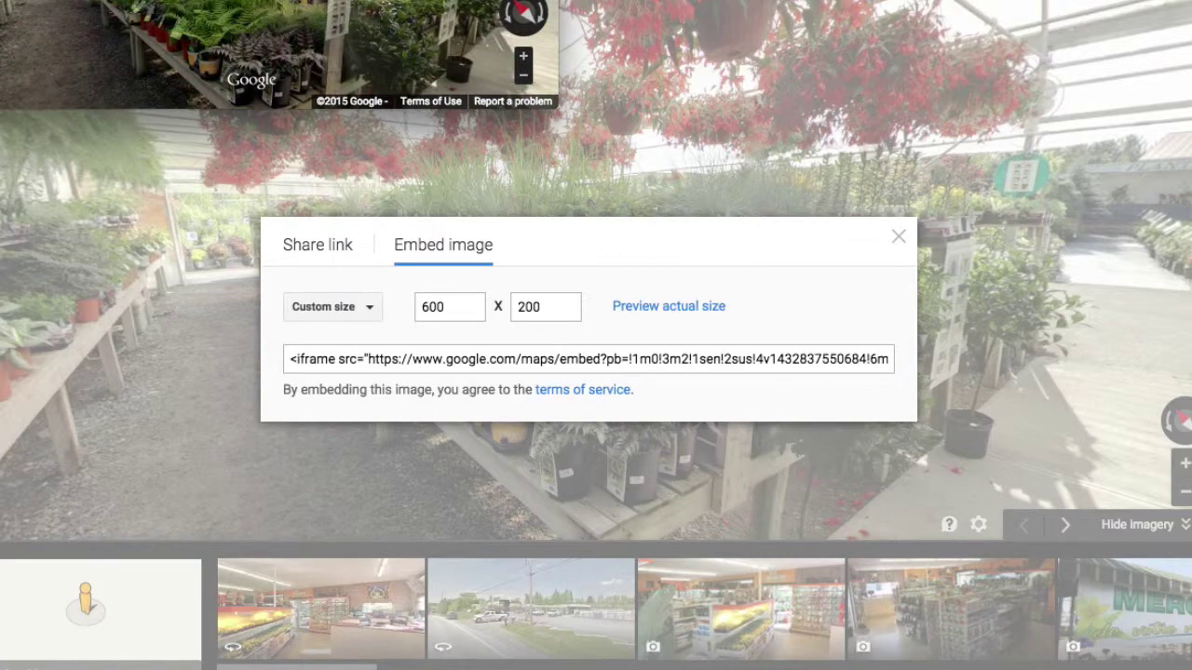
pyautogui.moveTo(170, 0); pyautogui.dragTo(556, 162)
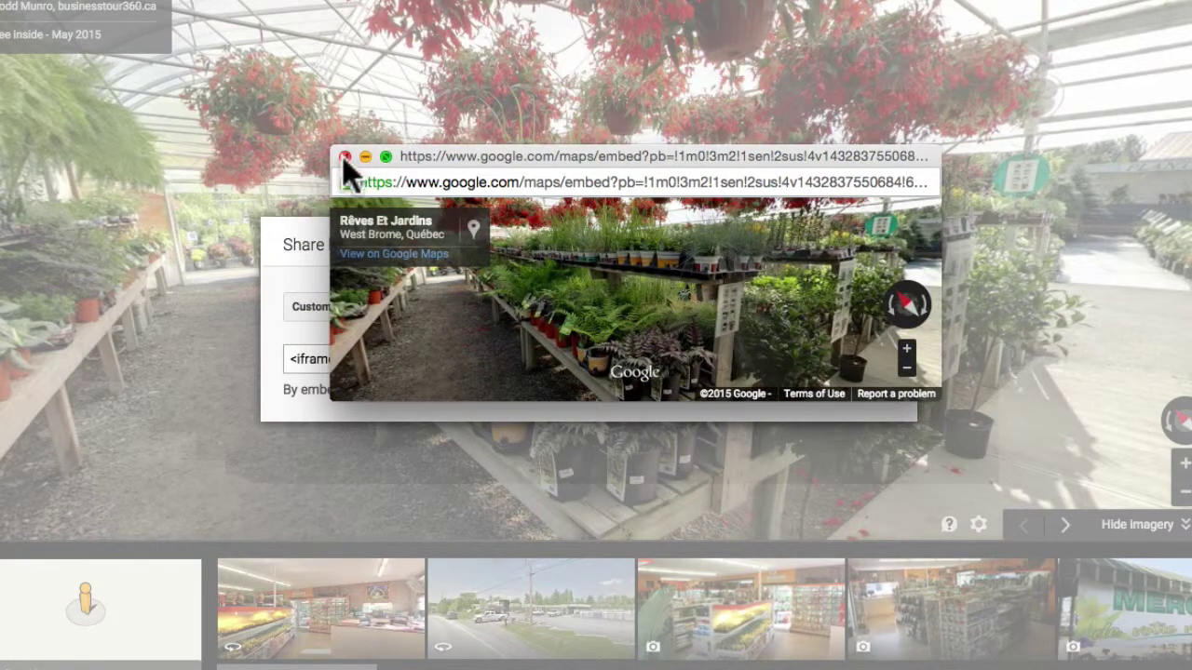
pyautogui.click(345, 157)
# Step: Set the embed size to Medium and copy the panorama's entire iframe code
pyautogui.click(331, 312)
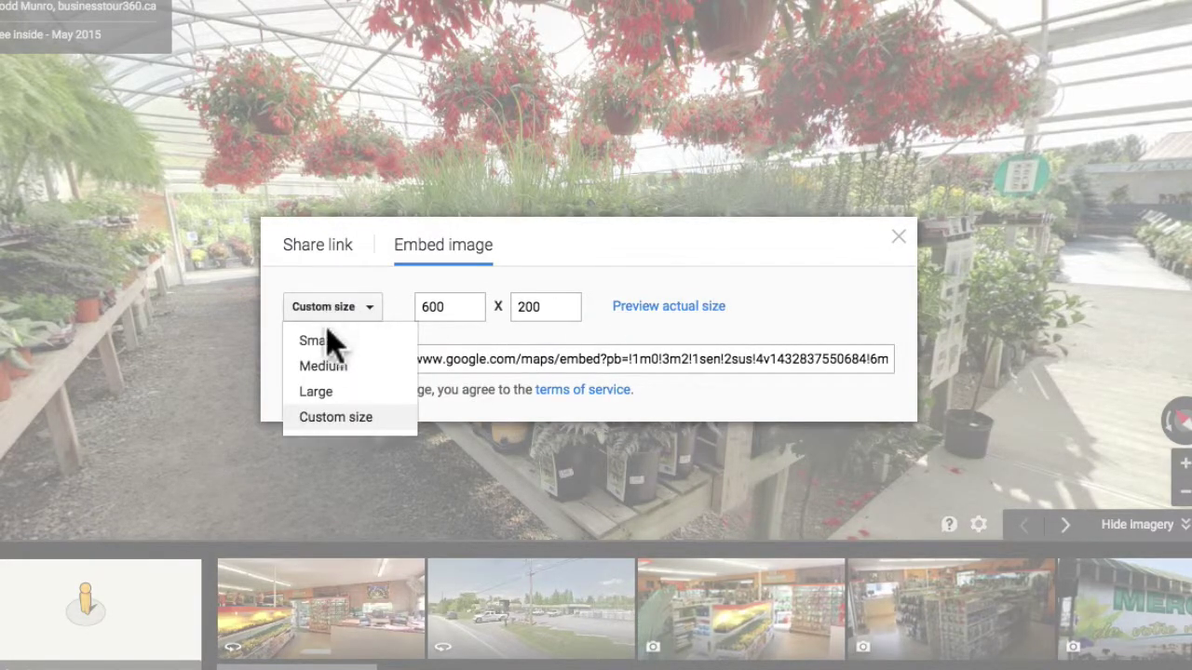
pyautogui.click(328, 366)
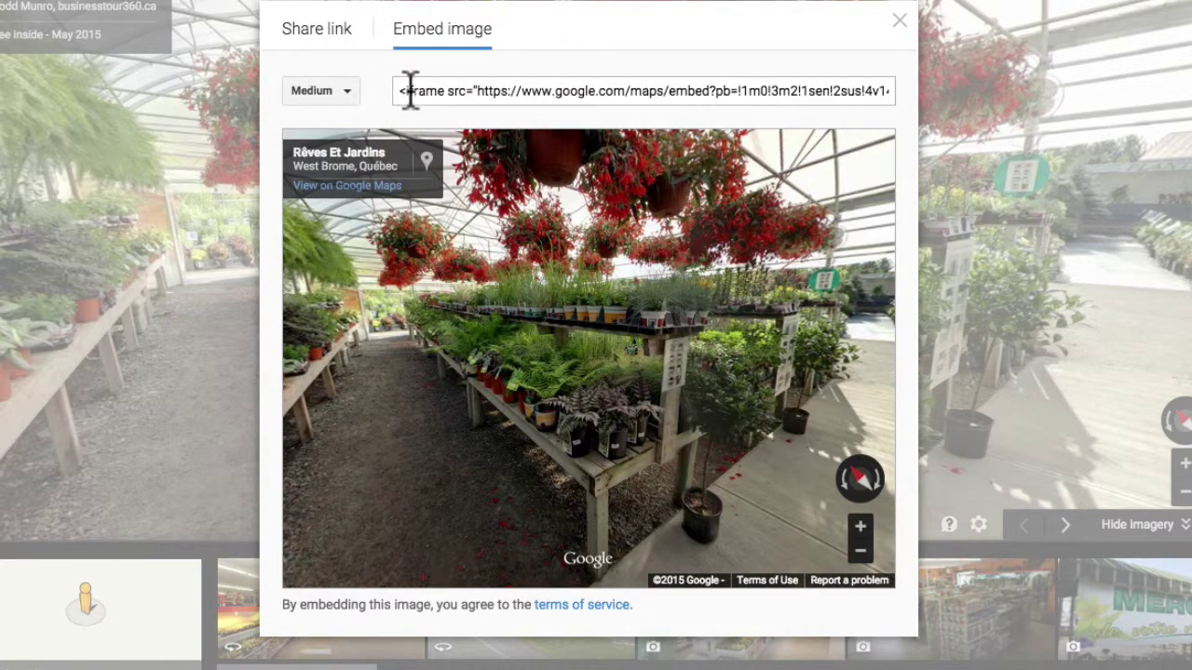
pyautogui.moveTo(398, 90); pyautogui.dragTo(730, 91)
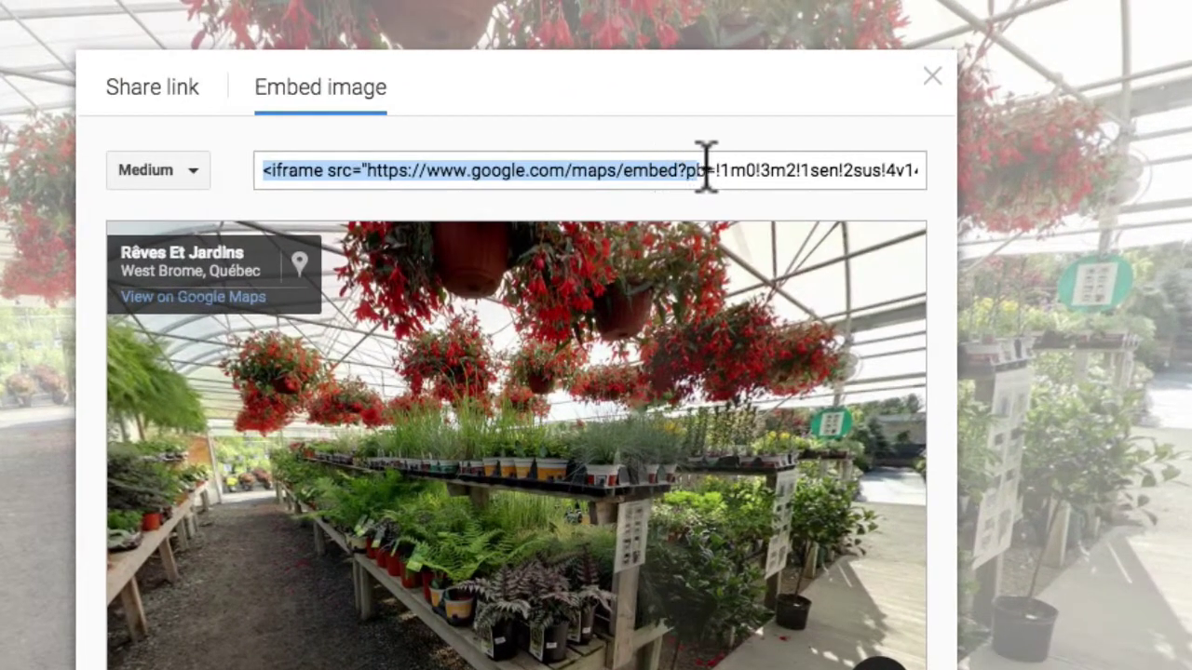
pyautogui.moveTo(705, 169); pyautogui.dragTo(962, 170)
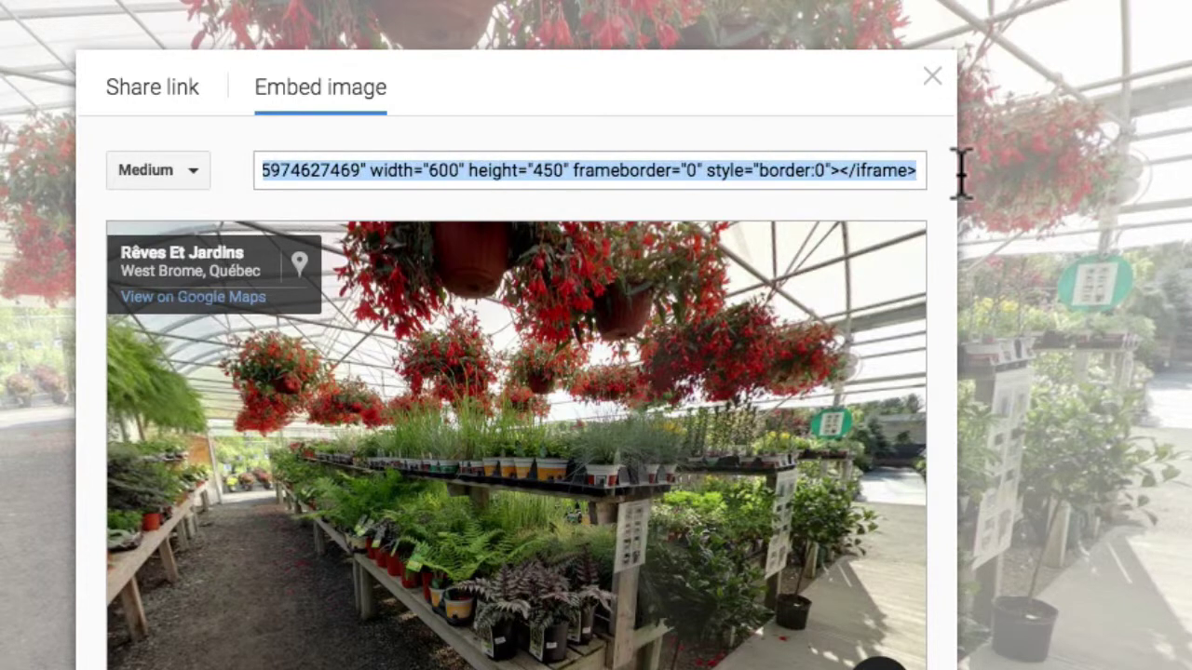
pyautogui.rightClick(903, 169)
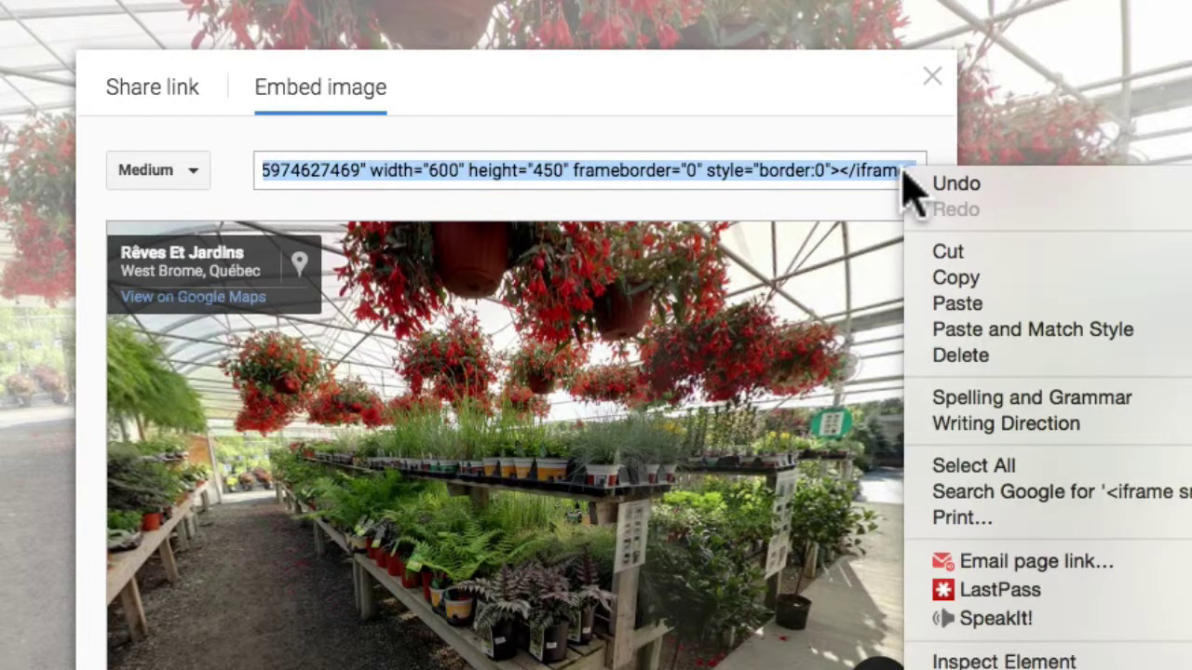
pyautogui.click(951, 278)
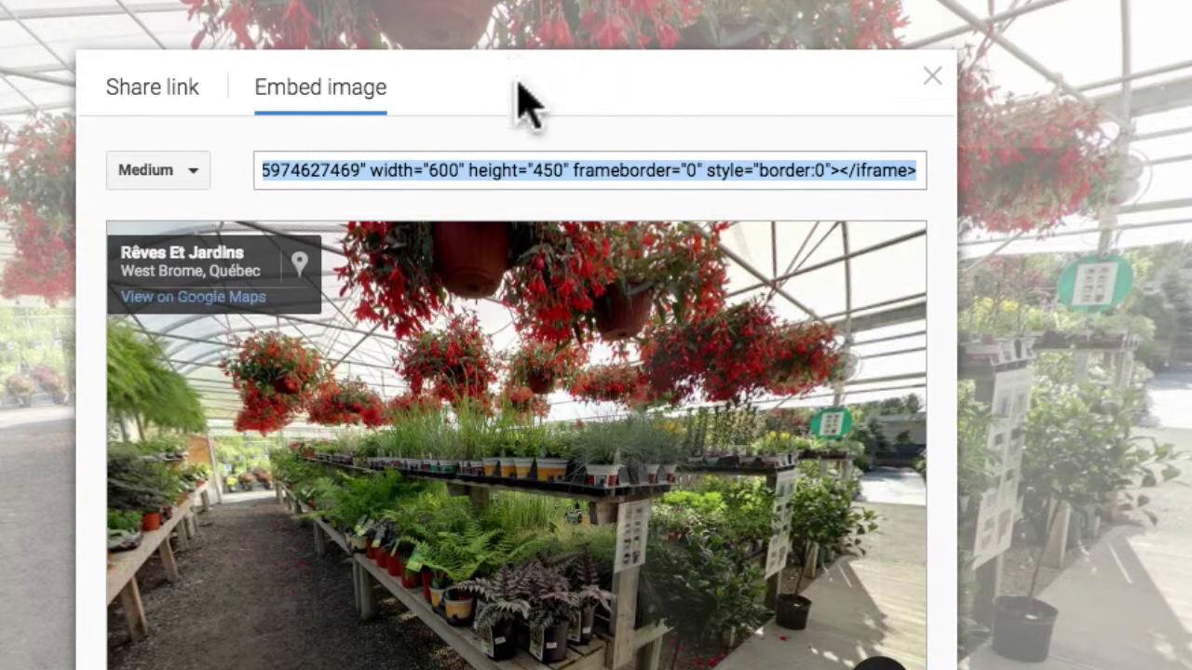
# Step: Switch to the text editor, paste the iframe code into a new blank document and move its window aside
pyautogui.press('super+Tab')
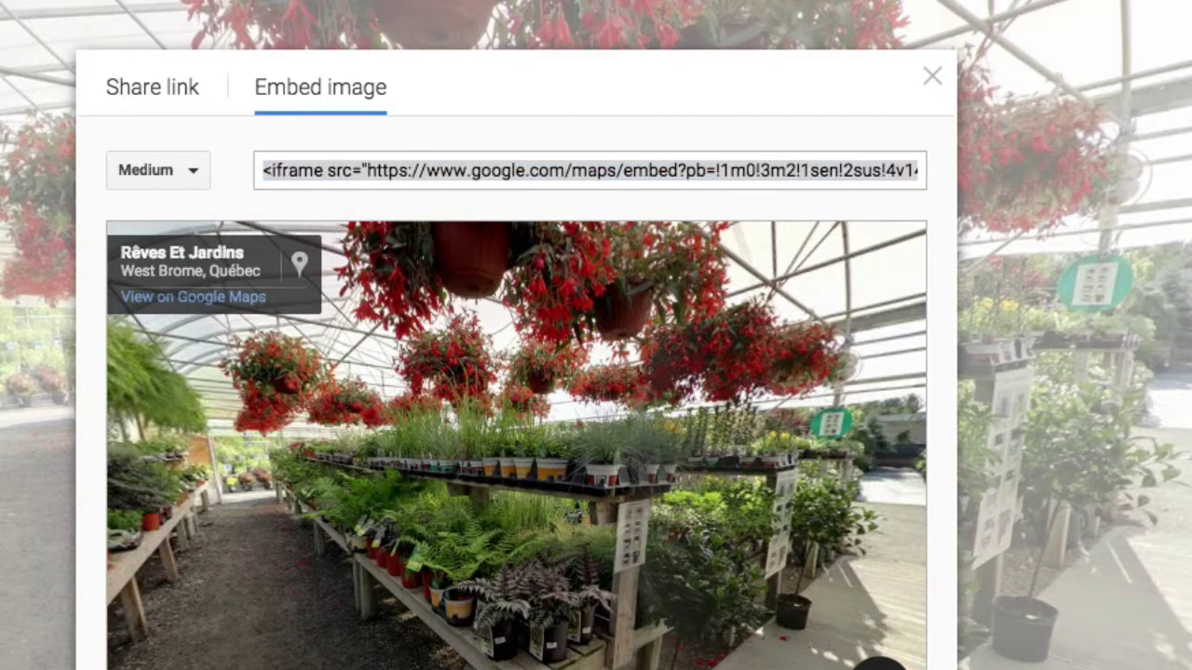
pyautogui.press('super+n')
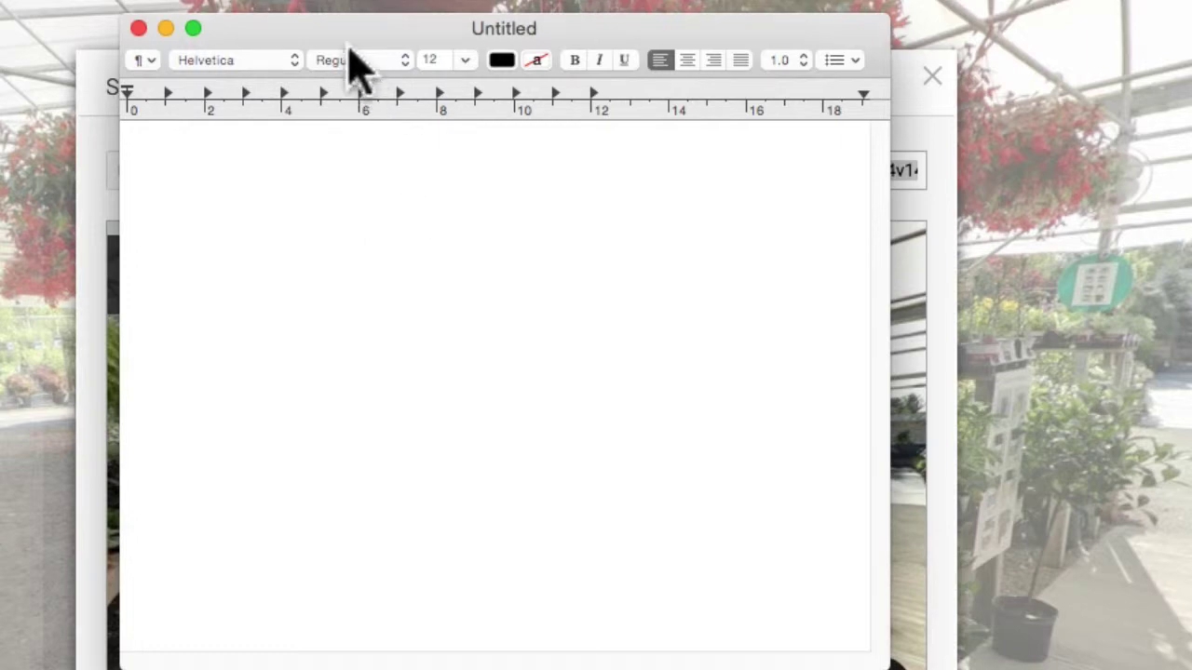
pyautogui.moveTo(341, 43); pyautogui.dragTo(370, 9)
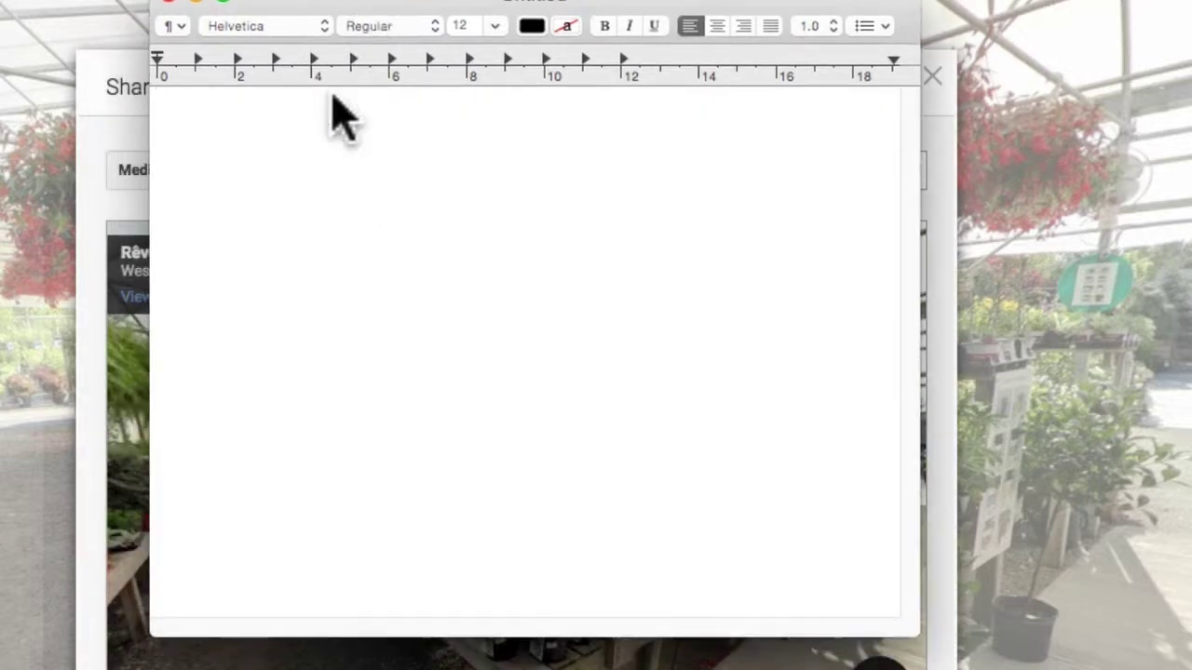
pyautogui.rightClick(228, 156)
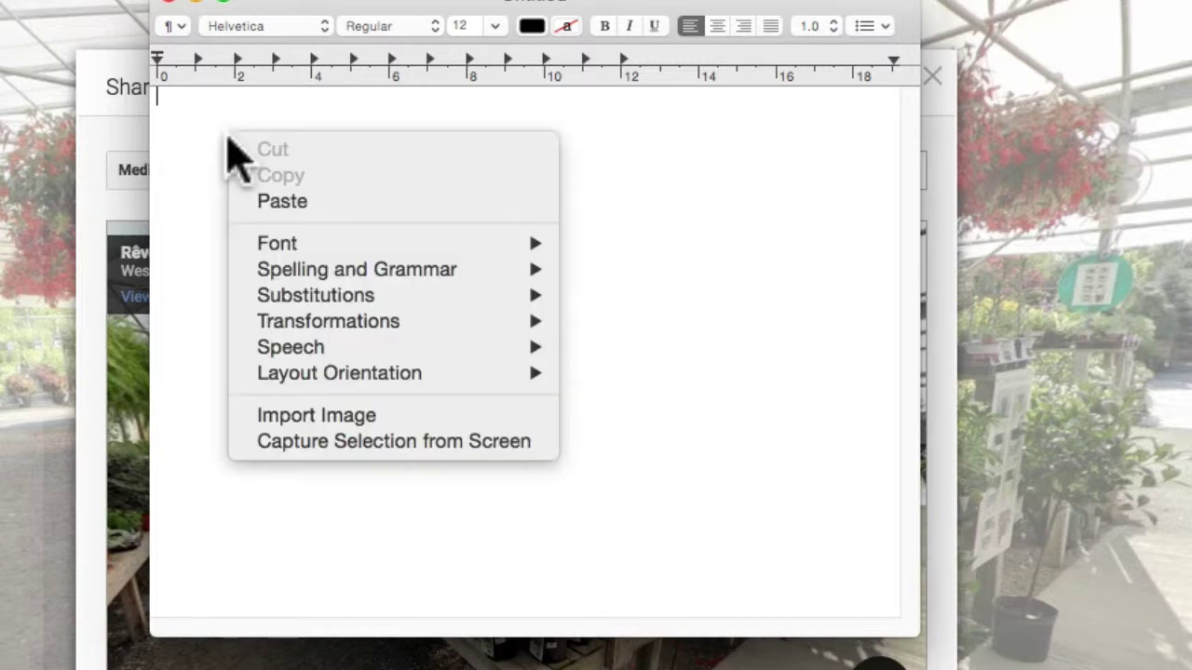
pyautogui.click(296, 201)
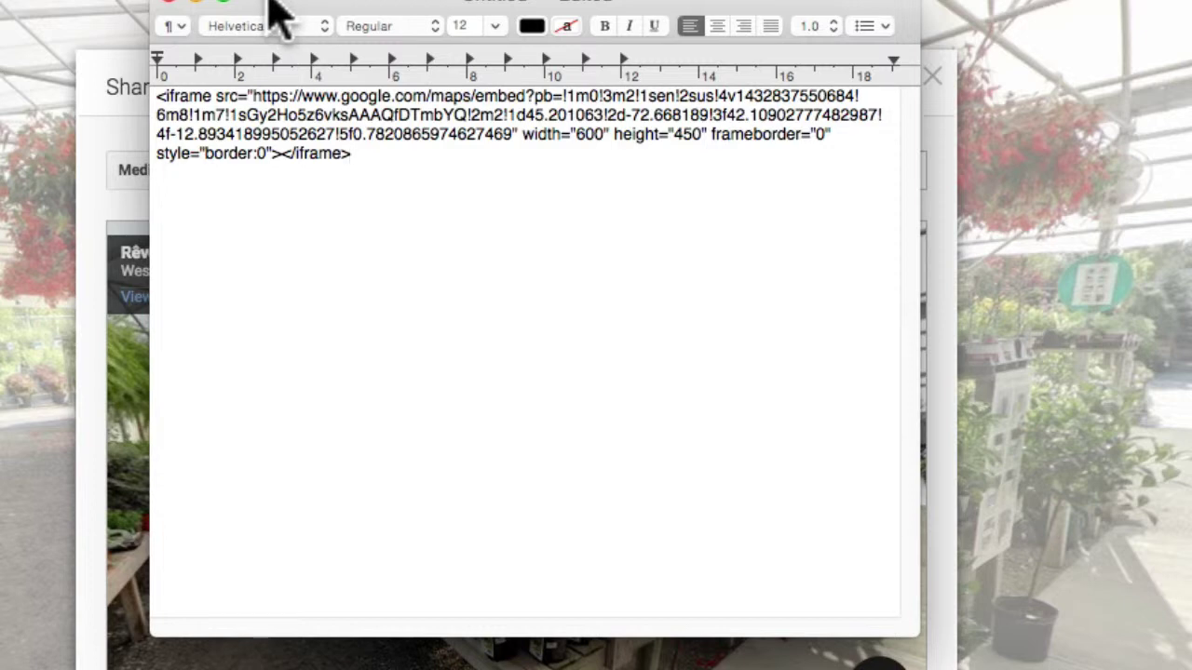
pyautogui.moveTo(368, 2); pyautogui.dragTo(1191, 139)
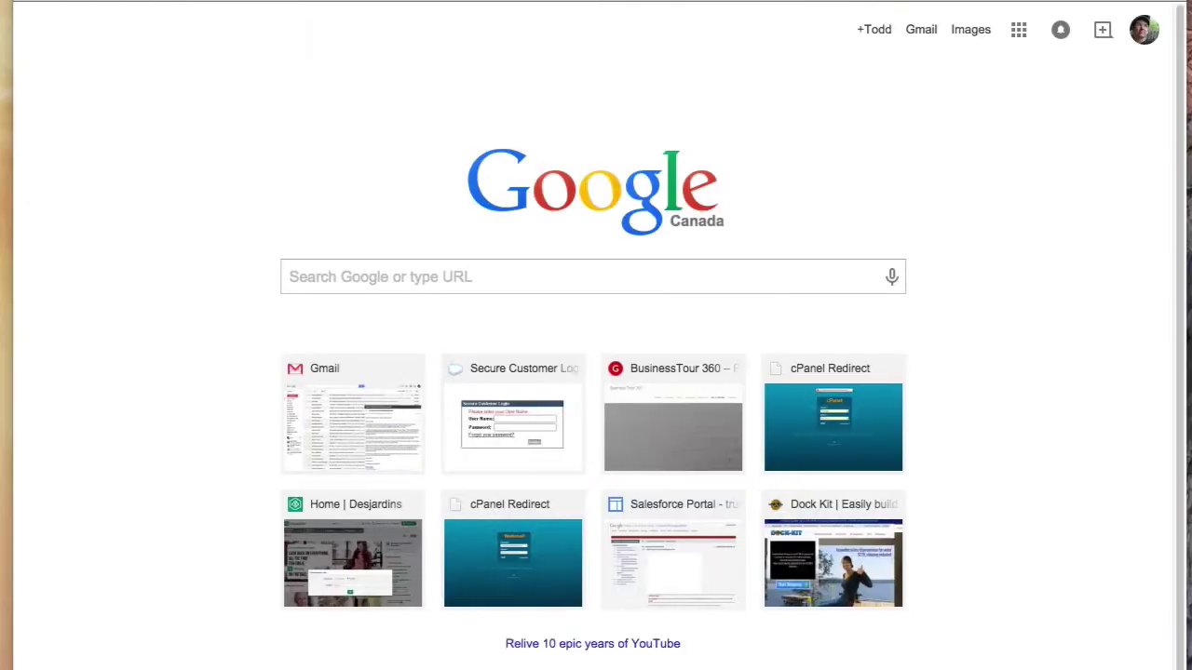
# Step: Open the WordPress dashboard at businesstour360.ca/wp-admin in the browser and start a new post
pyautogui.write('busine')
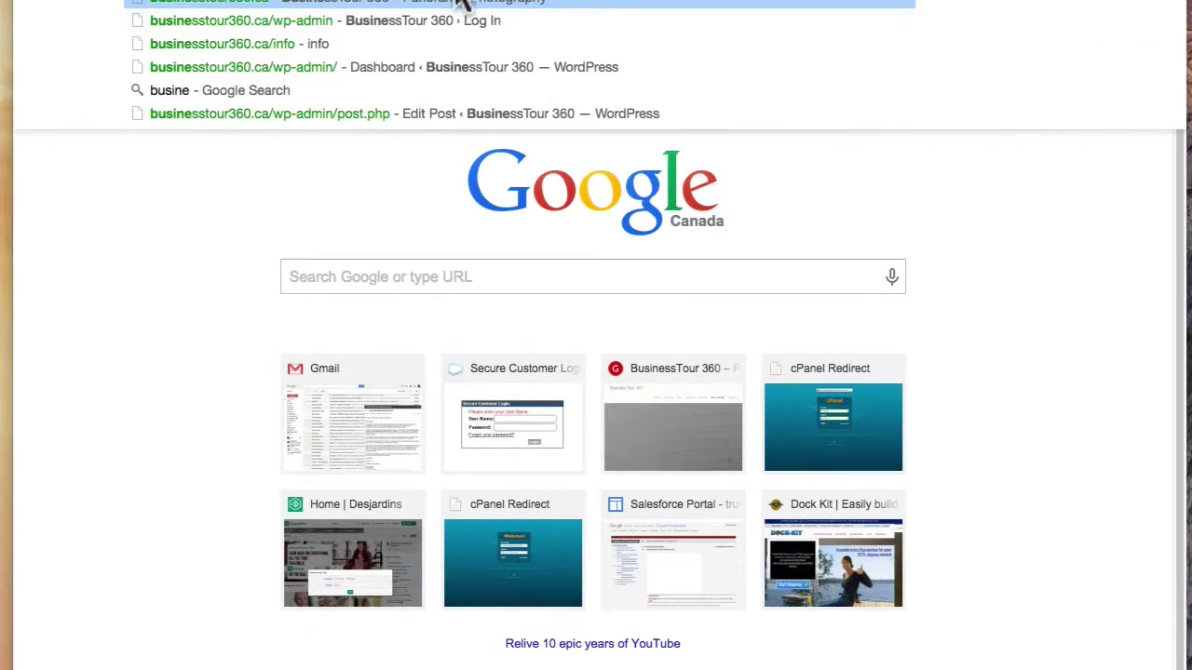
pyautogui.click(354, 19)
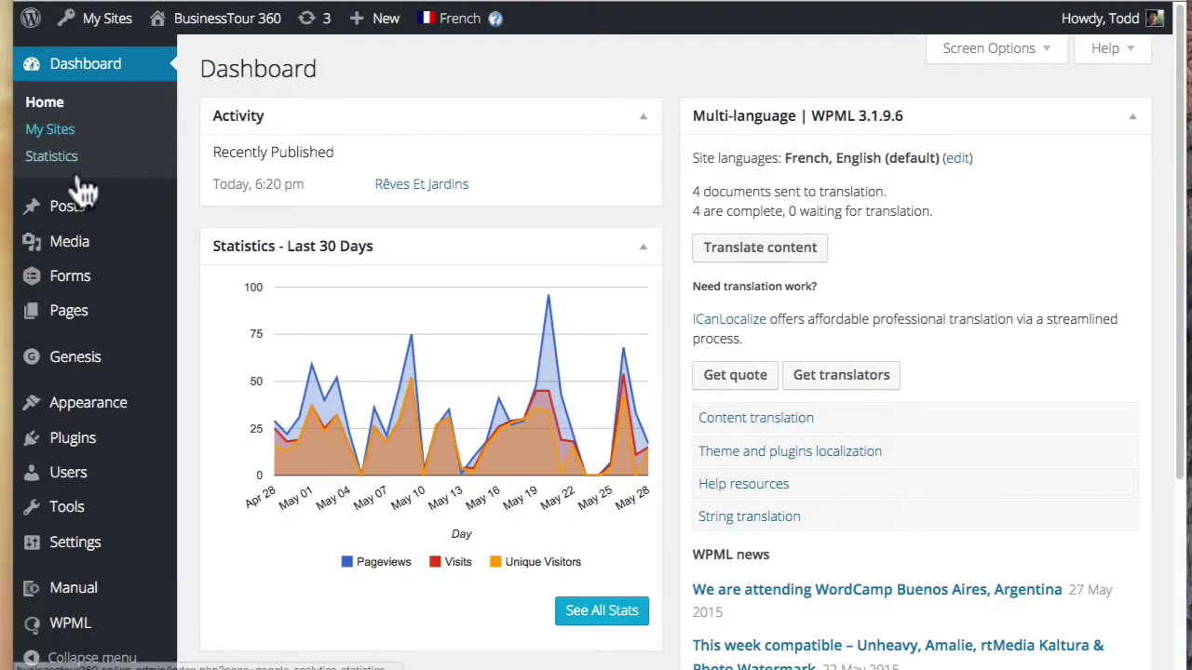
pyautogui.moveTo(62, 225)
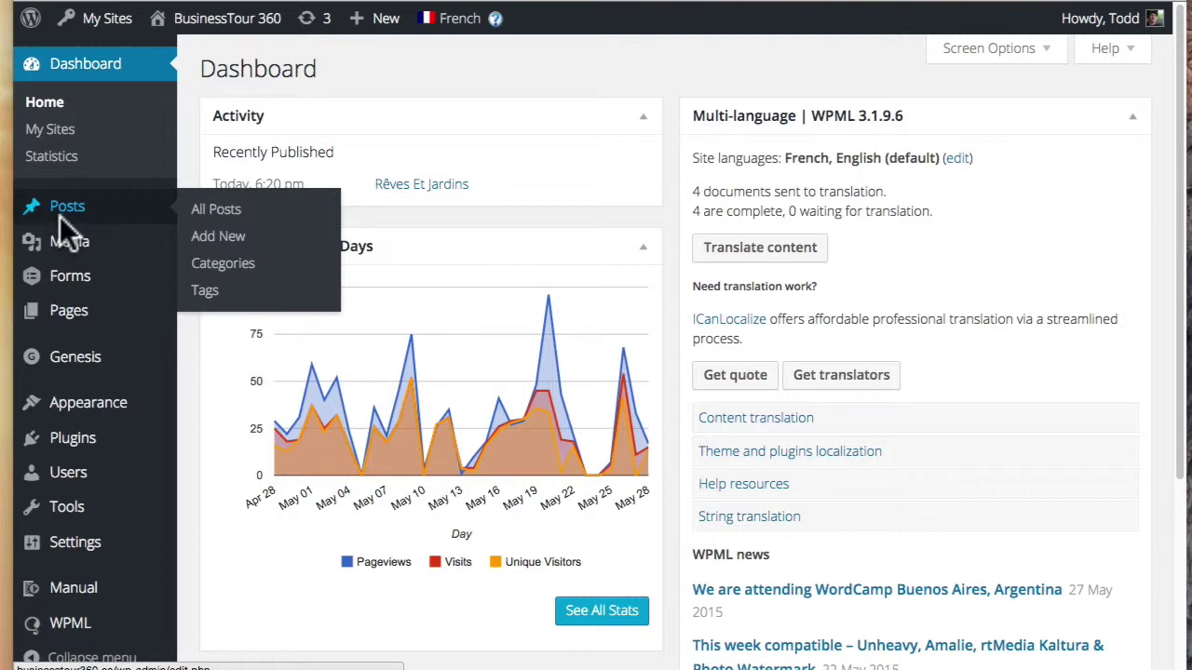
pyautogui.click(216, 238)
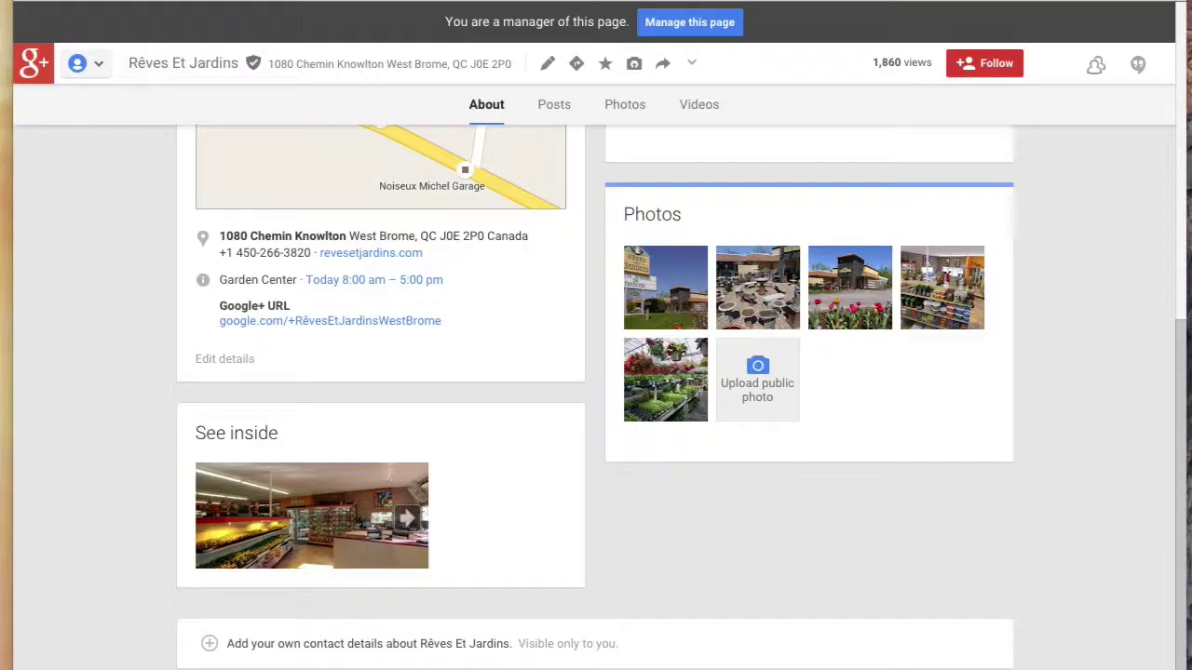
# Step: Copy the business name Rêves Et Jardins from its Google+ page and paste it as the new post's title
pyautogui.scroll(10, 95, 199)
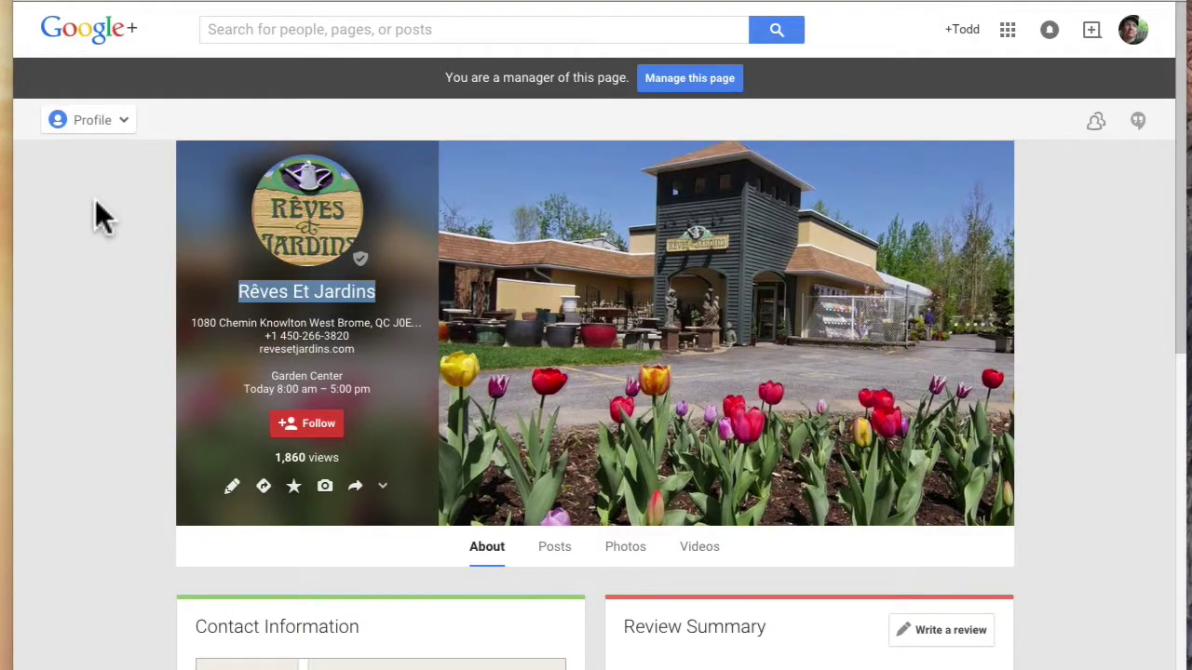
pyautogui.moveTo(385, 286); pyautogui.dragTo(244, 305)
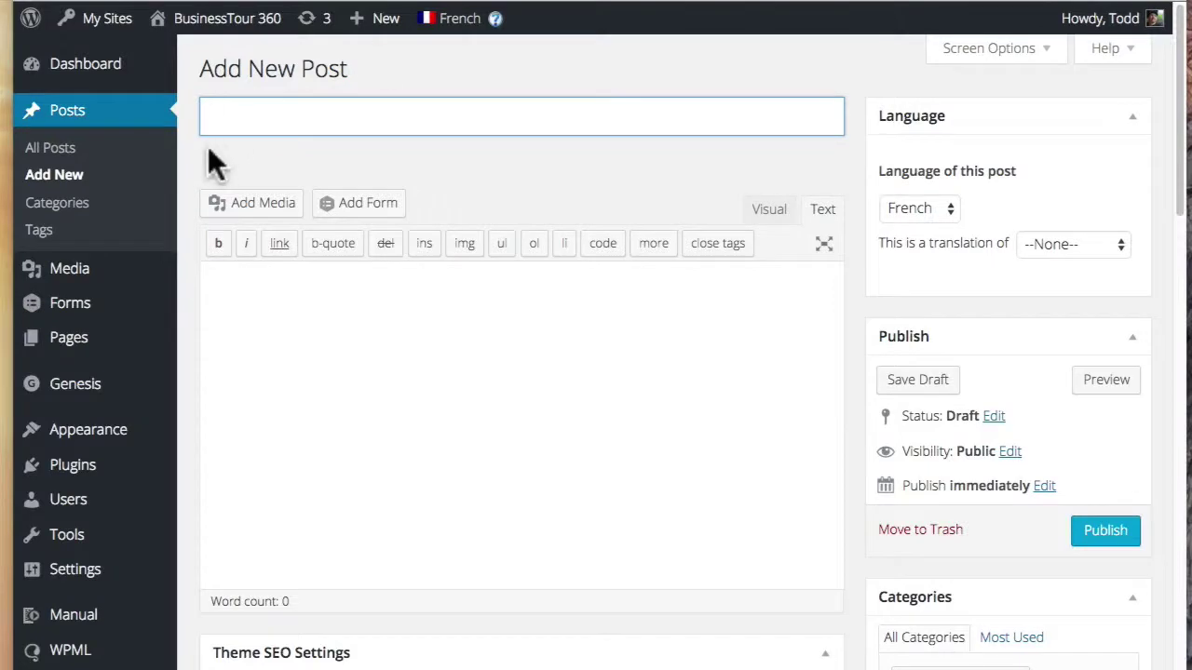
pyautogui.hotkey('ctrl', 'v')
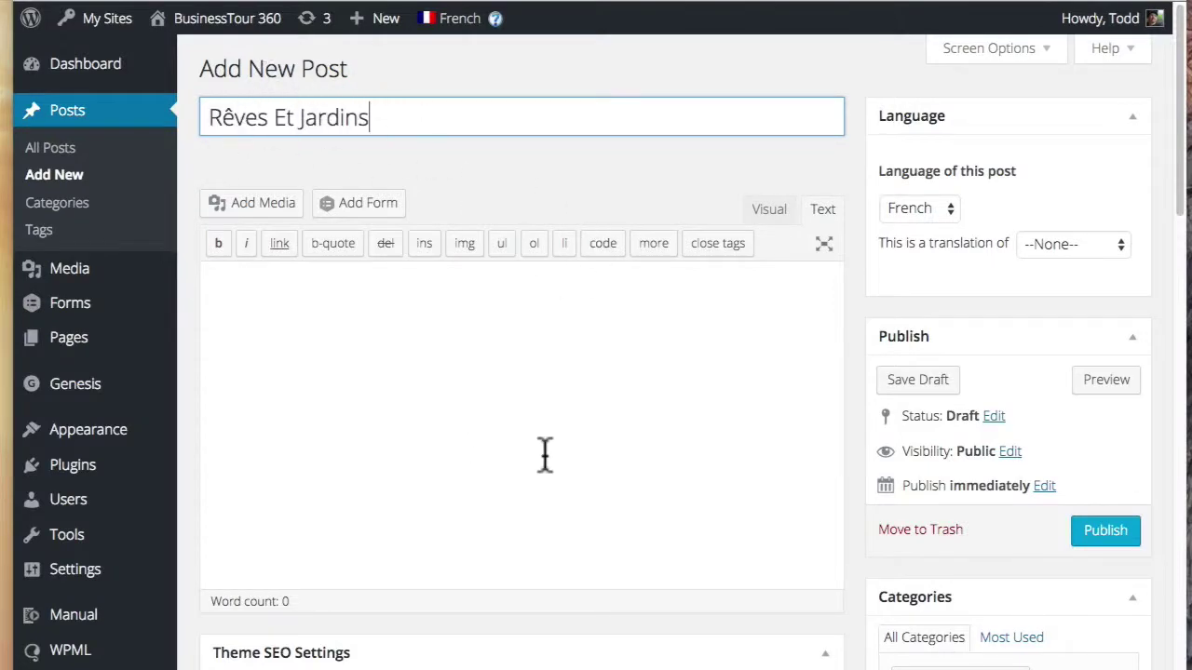
# Step: Compare the post editor's Visual and Text modes, ending in Text mode
pyautogui.click(765, 212)
pyautogui.scroll(-1, 703, 354)
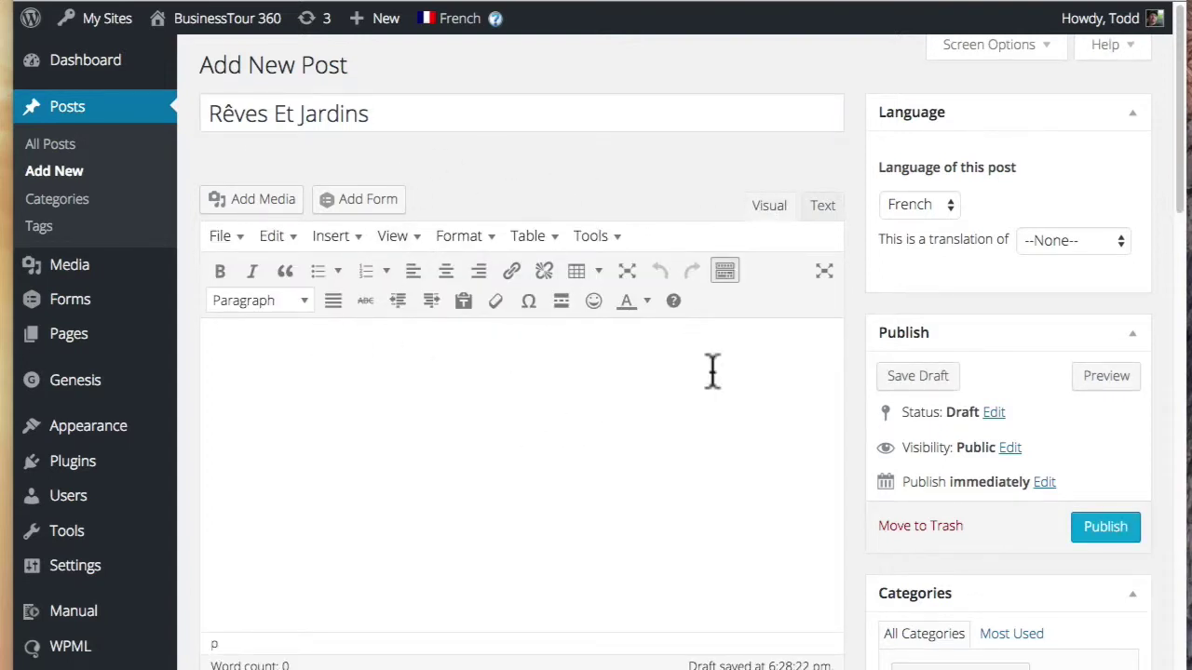
pyautogui.click(821, 203)
pyautogui.scroll(-1, 381, 391)
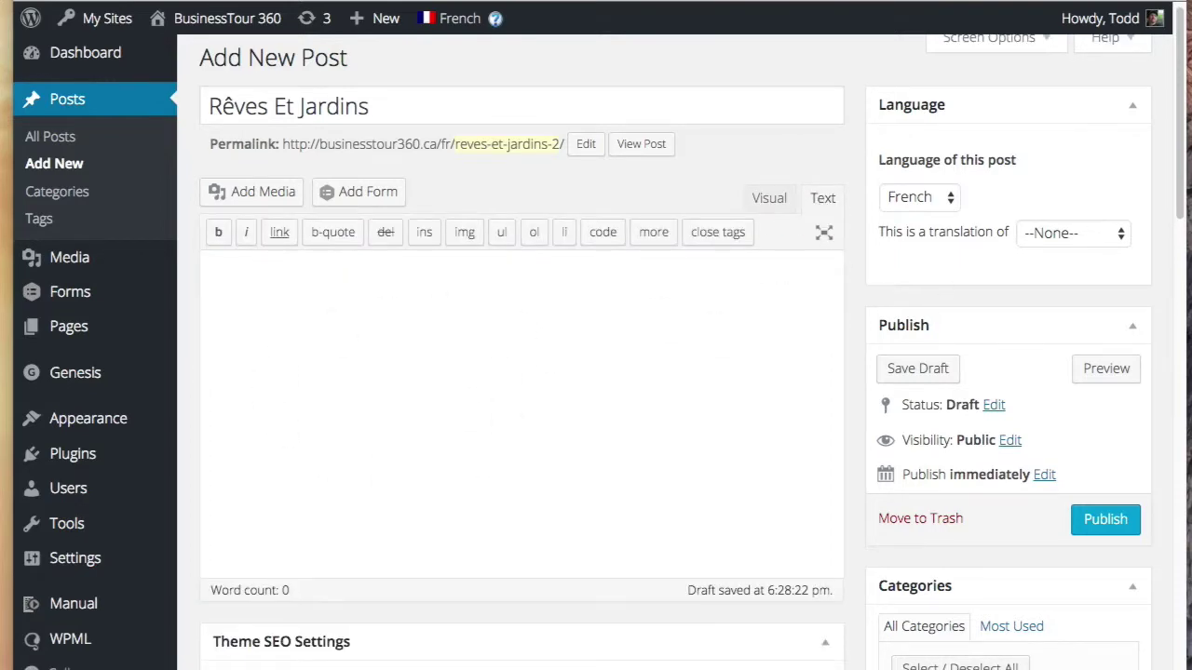
# Step: Copy the entire iframe code from the untitled text document and paste it into the post body in Text mode
pyautogui.moveTo(535, 297); pyautogui.dragTo(414, 270)
pyautogui.moveTo(494, 376); pyautogui.dragTo(415, 359)
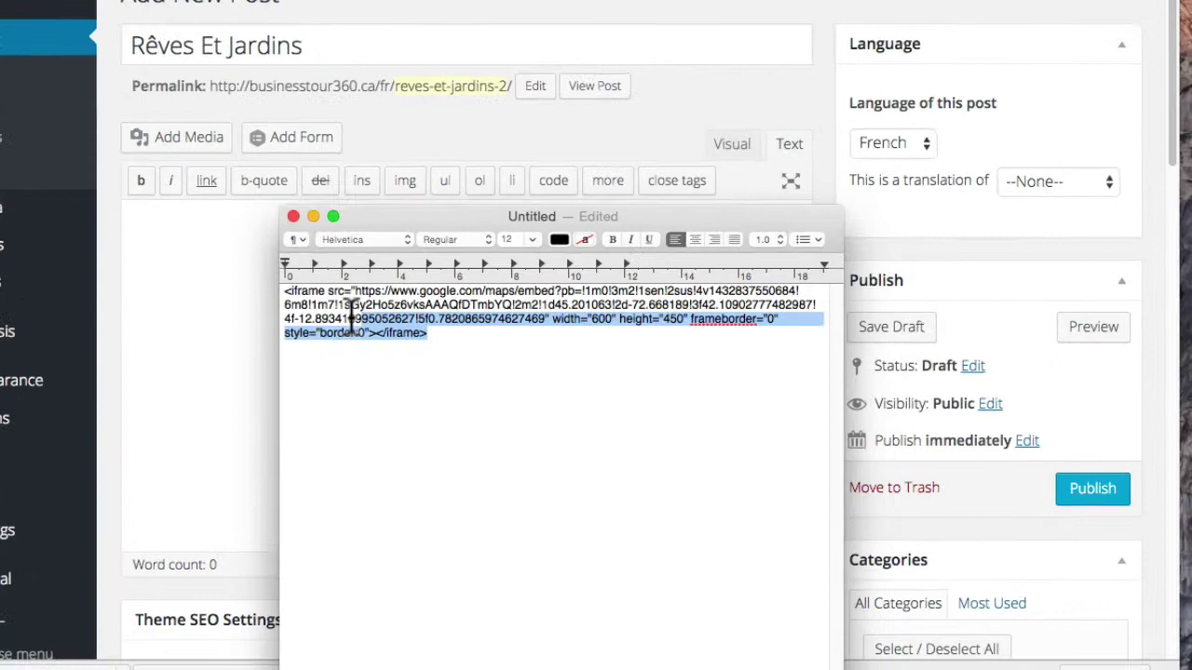
pyautogui.moveTo(352, 321); pyautogui.dragTo(275, 284)
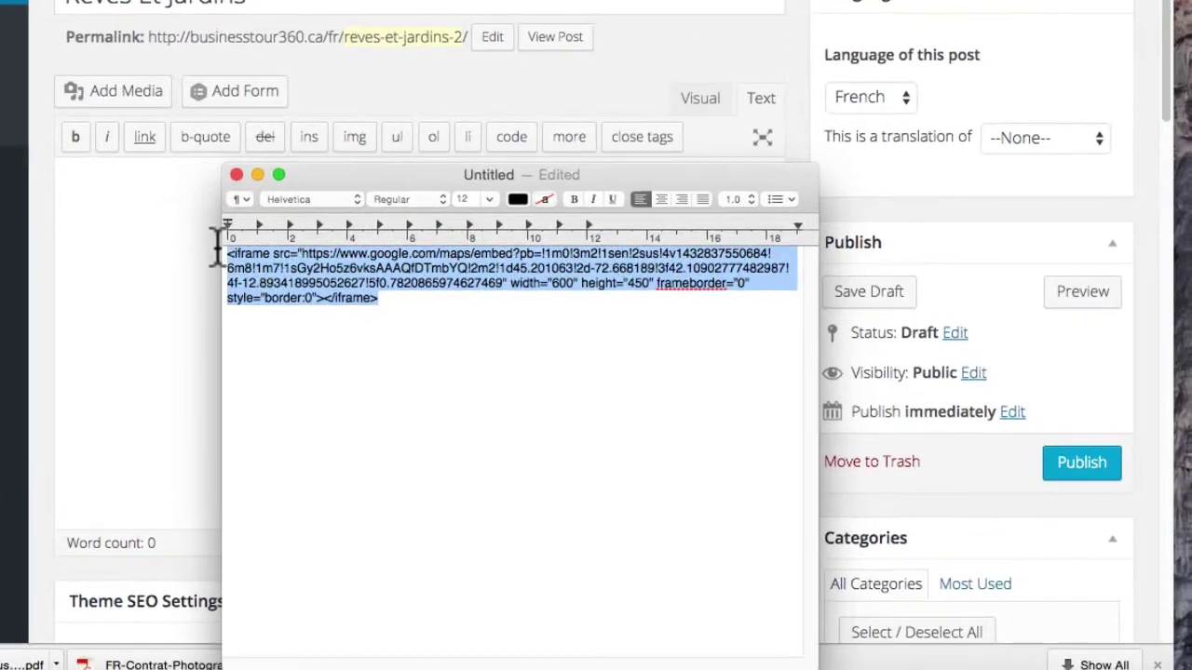
pyautogui.rightClick(368, 271)
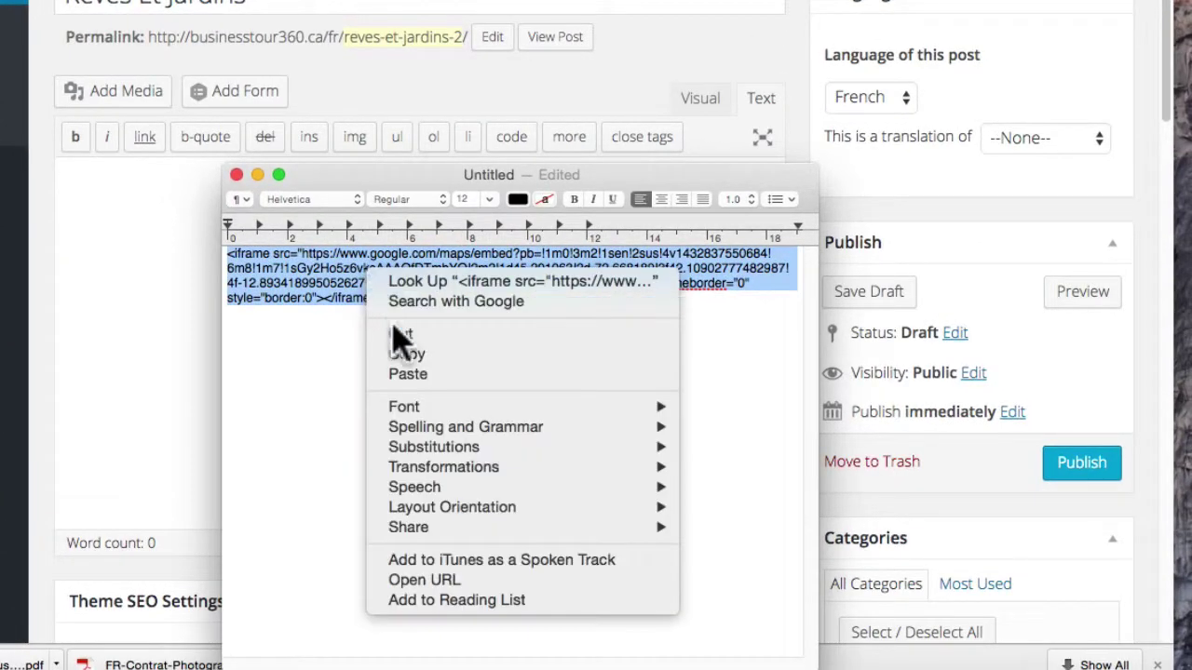
pyautogui.click(407, 354)
pyautogui.click(180, 266)
pyautogui.rightClick(180, 252)
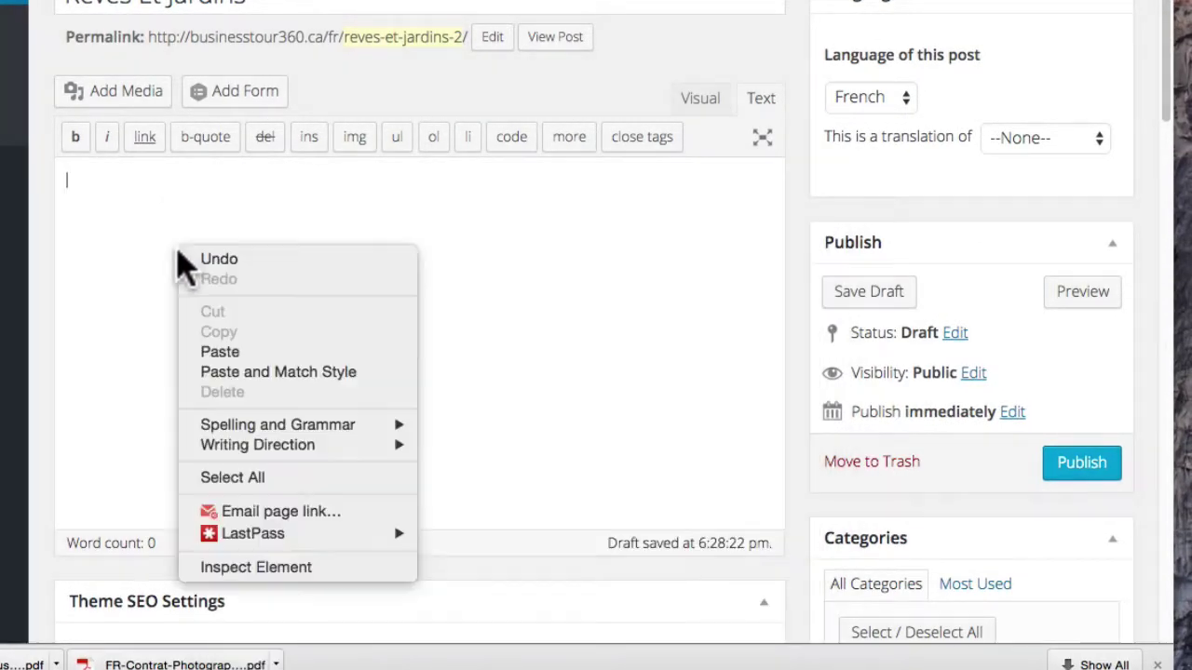
pyautogui.click(224, 352)
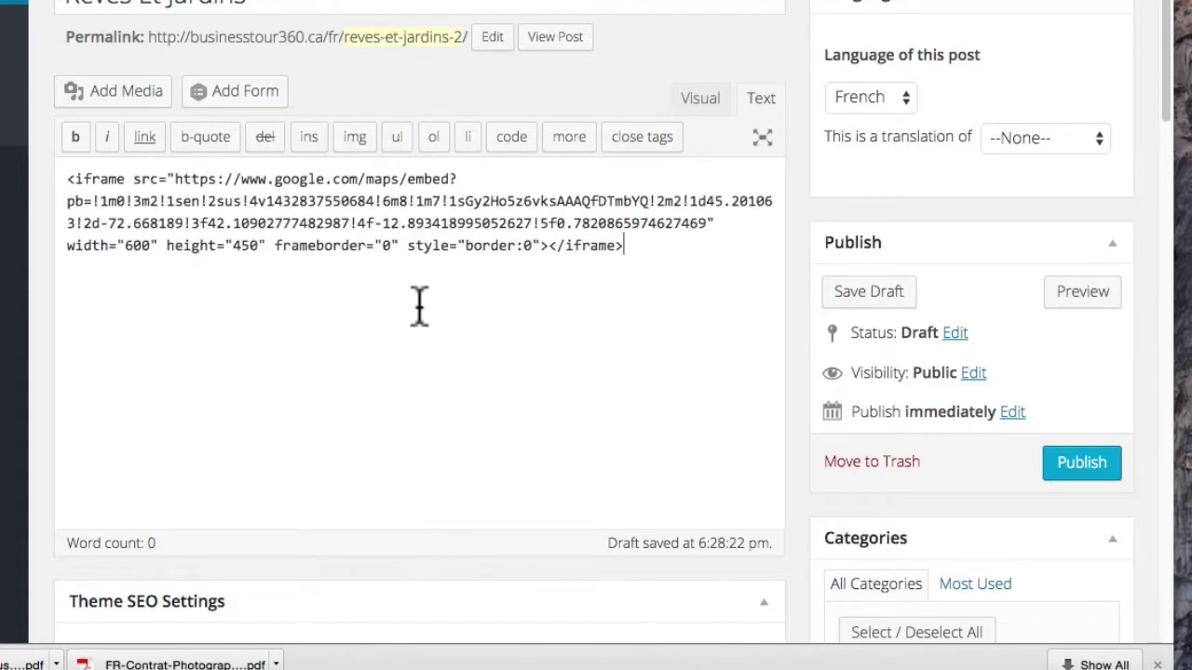
# Step: Publish the Rêves Et Jardins post and open the published page
pyautogui.click(1083, 476)
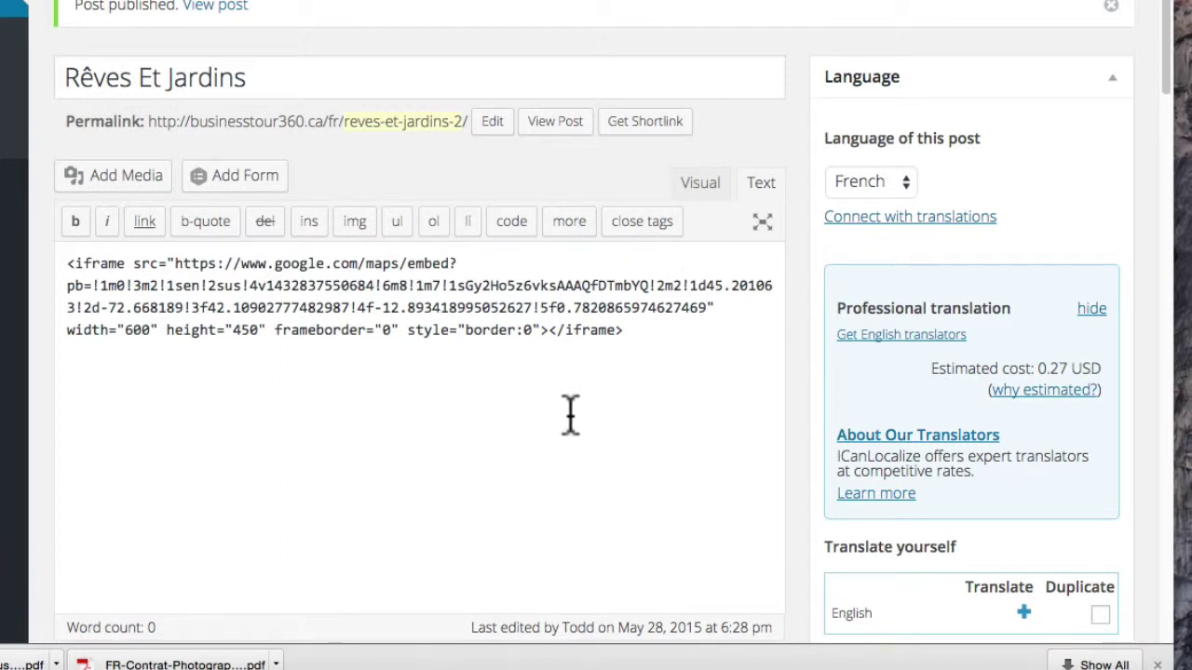
pyautogui.click(633, 337)
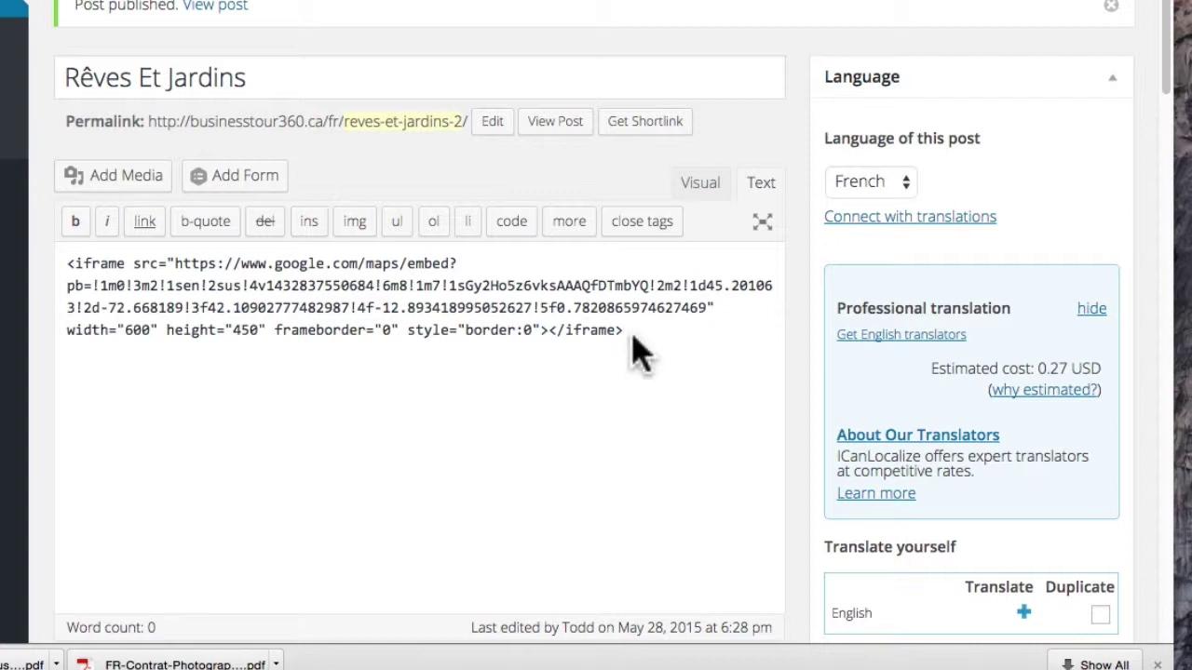
pyautogui.click(232, 7)
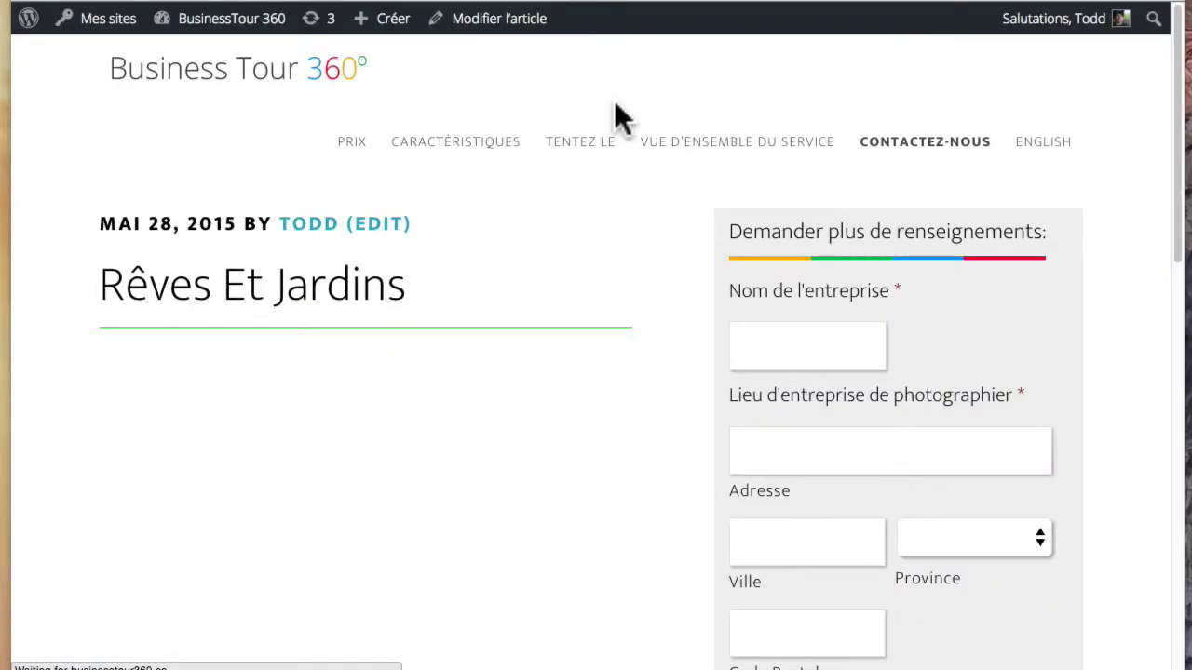
# Step: Examine the embedded virtual tour on the published page by looking around the greenhouse and moving through the store to the outdoor patio
pyautogui.moveTo(1176, 133); pyautogui.dragTo(1173, 164)
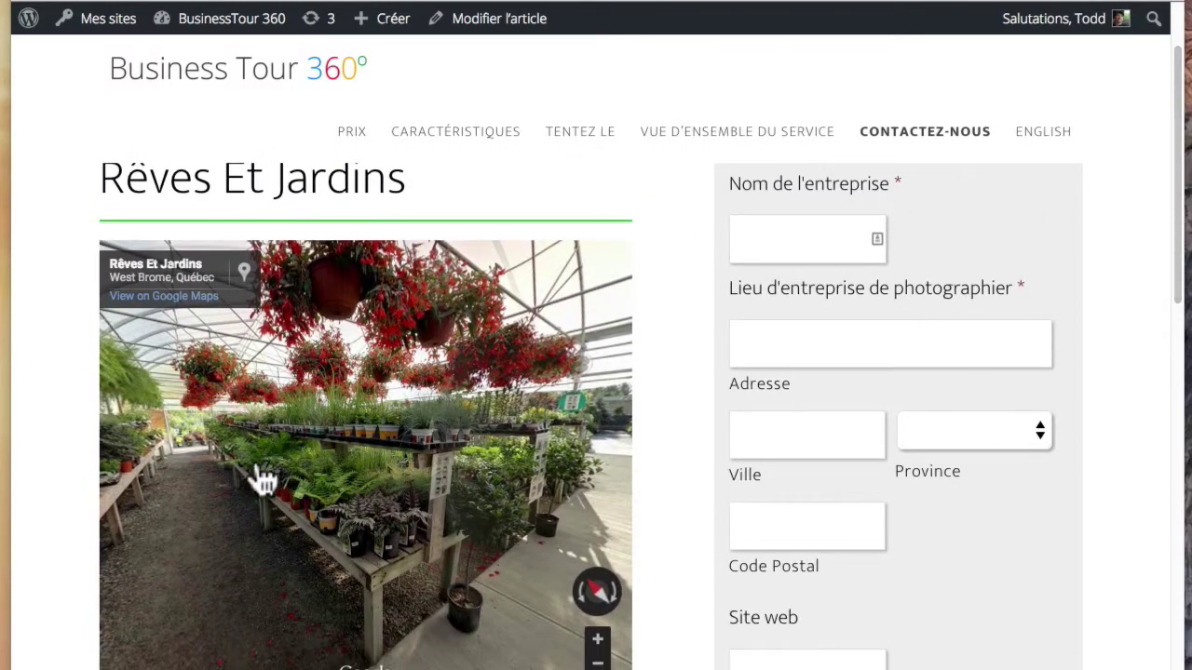
pyautogui.moveTo(449, 441); pyautogui.dragTo(277, 410)
pyautogui.moveTo(447, 420); pyautogui.dragTo(303, 424)
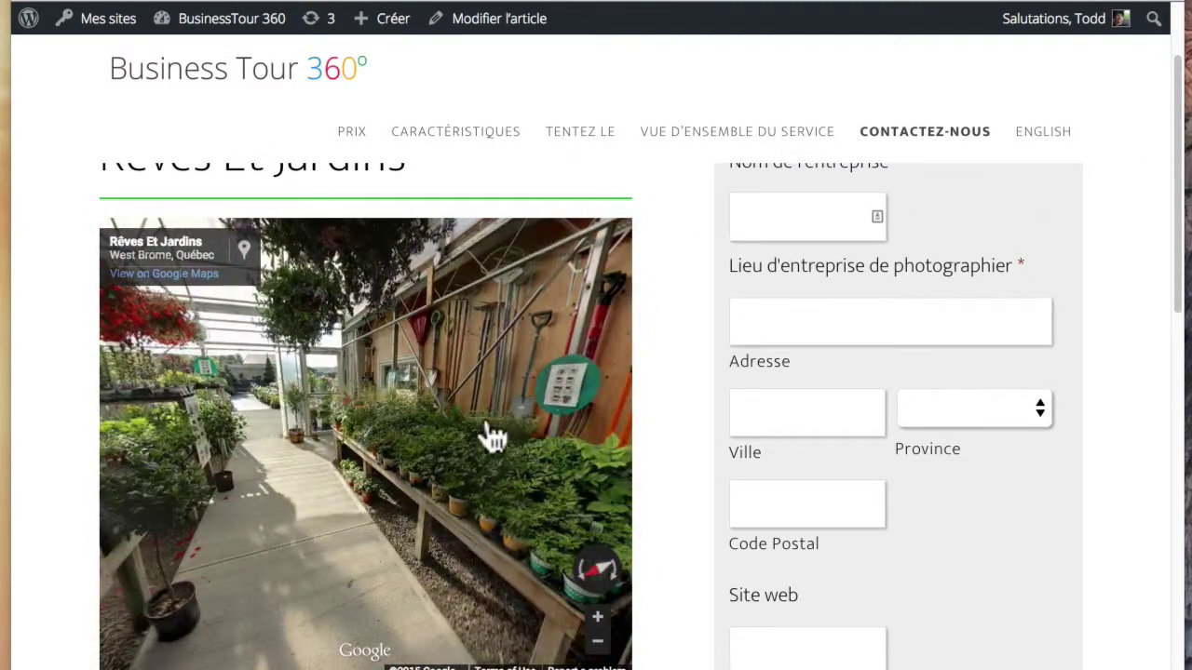
pyautogui.moveTo(492, 438); pyautogui.dragTo(429, 431)
pyautogui.moveTo(543, 435); pyautogui.dragTo(369, 441)
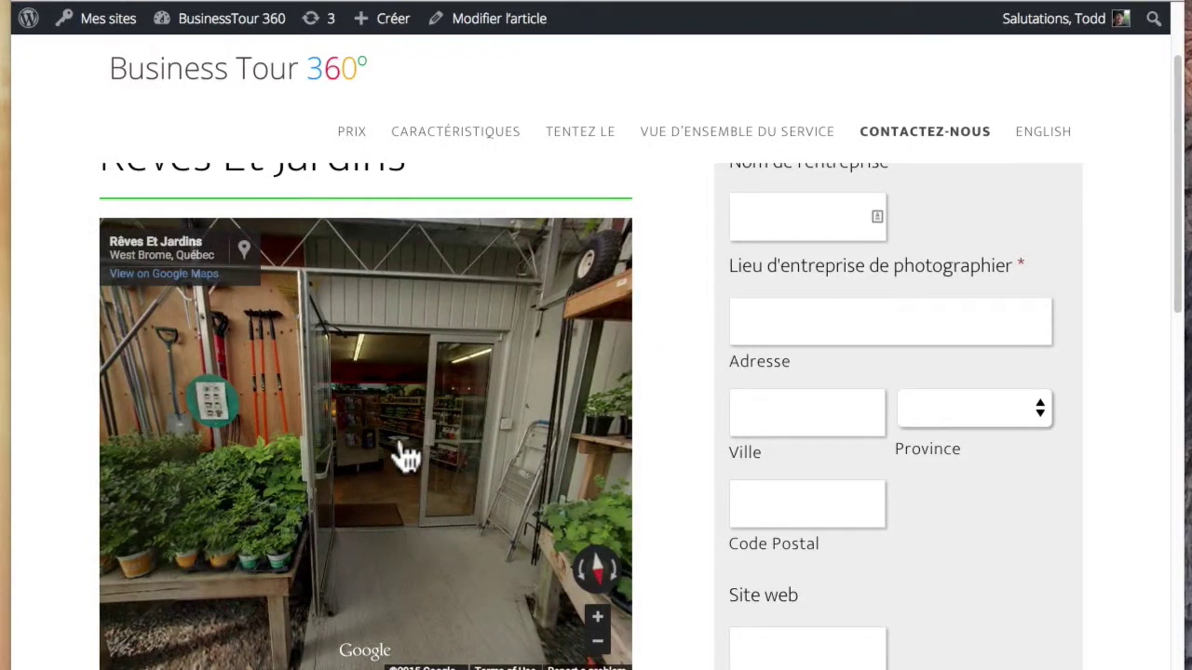
pyautogui.click(402, 447)
pyautogui.moveTo(518, 465); pyautogui.dragTo(385, 450)
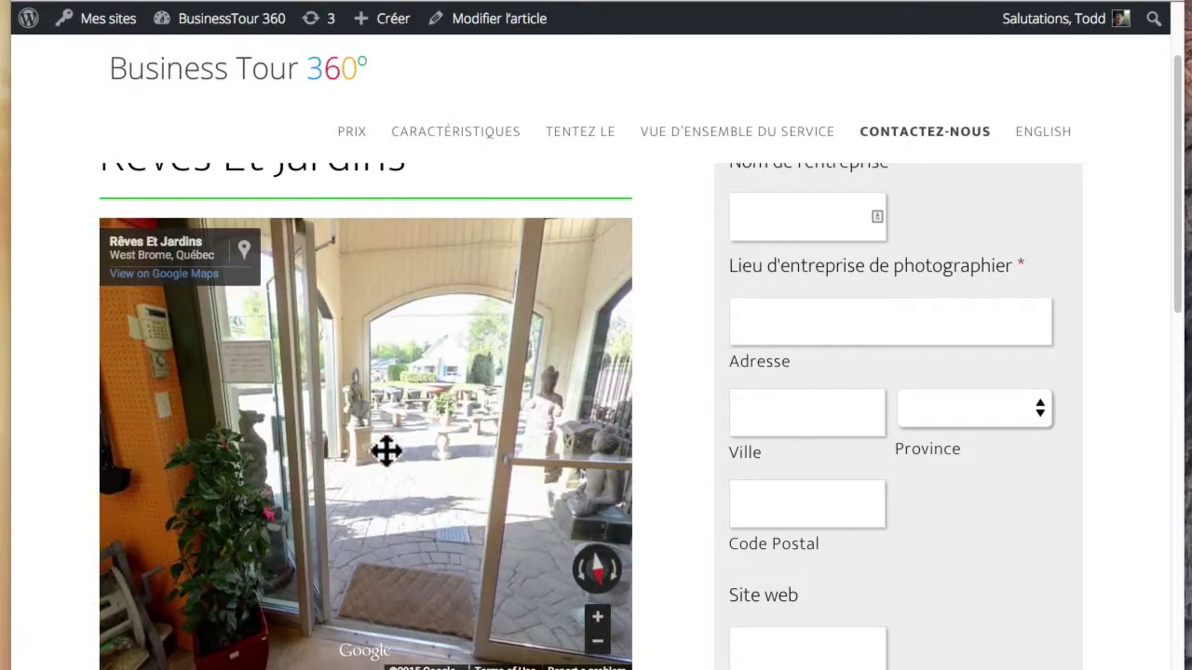
pyautogui.click(419, 433)
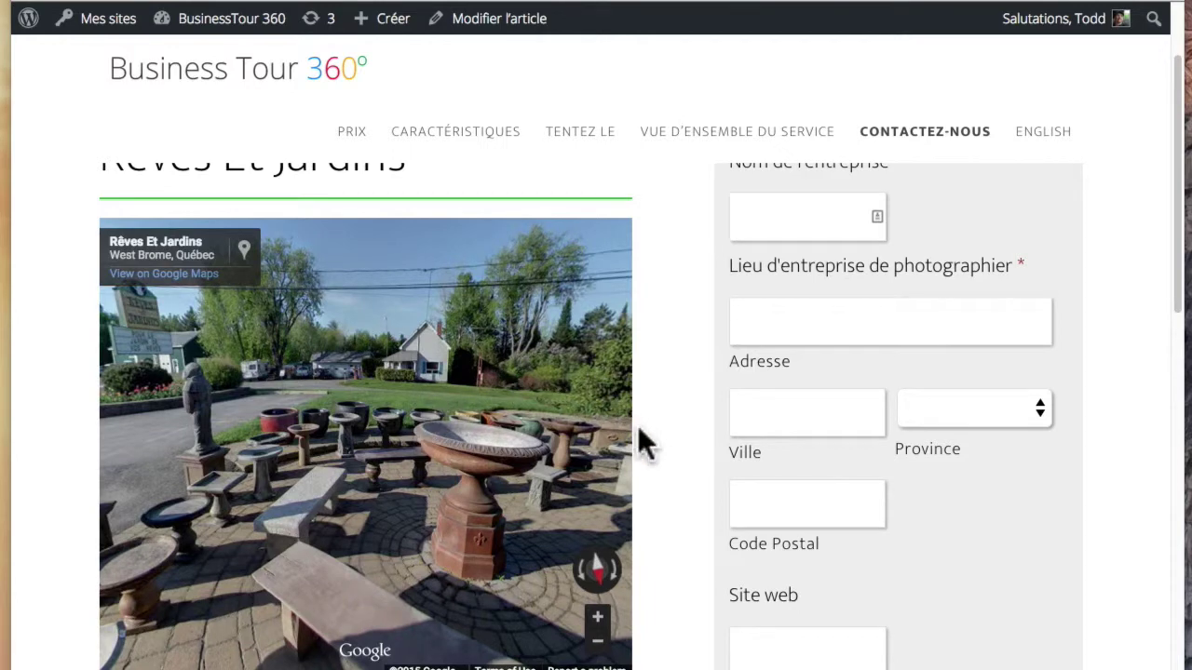
pyautogui.scroll(-1, 656, 449)
pyautogui.scroll(3, 656, 449)
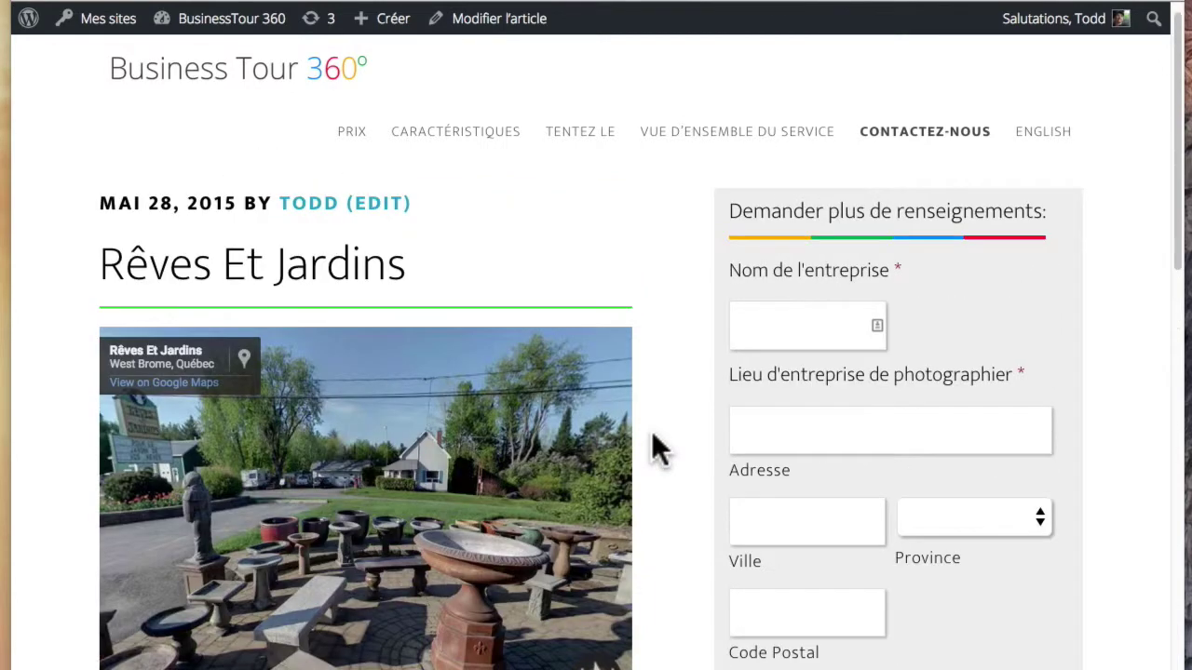